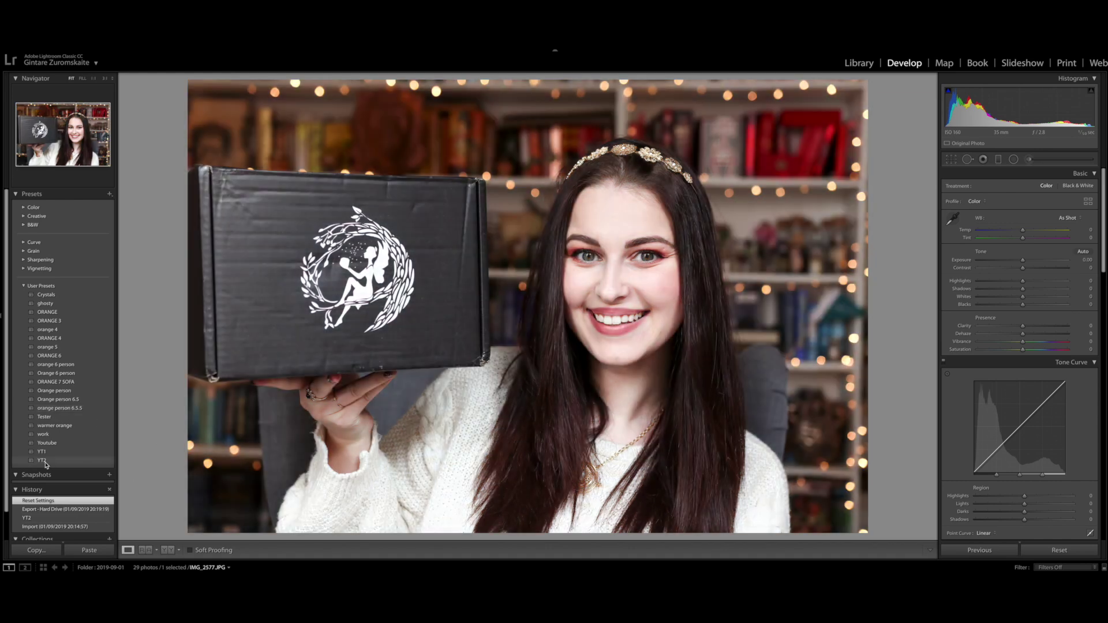
Apply the YT2 preset, then set Shadows +24, Whites +5 and Exposure +0.75.
left_click(45, 461)
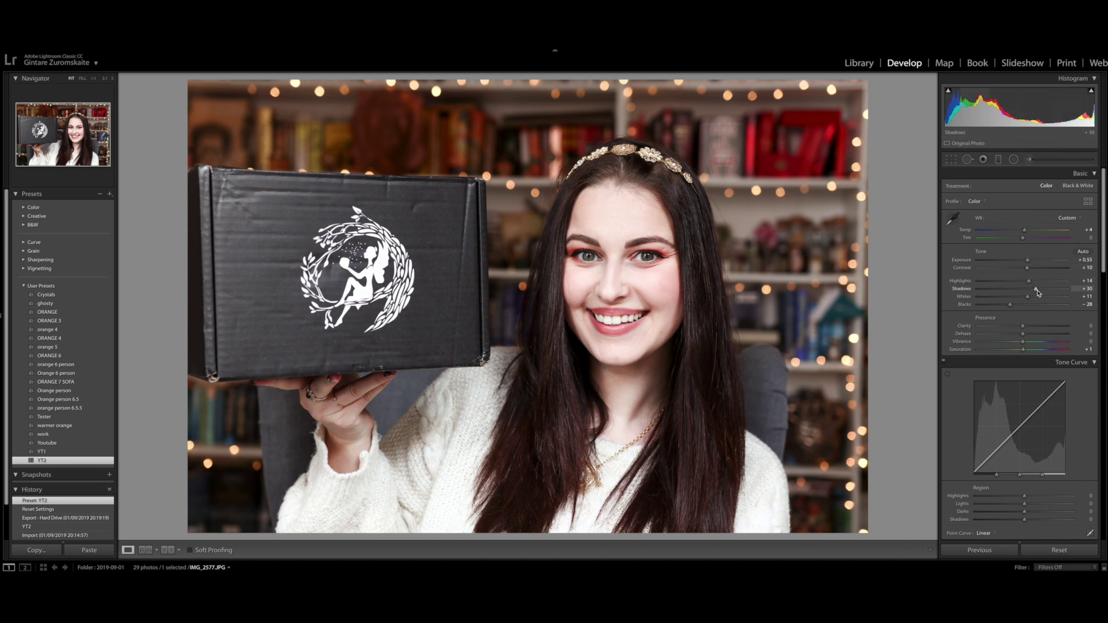
mouse_move(1038, 292)
left_mouse_down()
mouse_move(1020, 292)
mouse_move(1041, 292)
mouse_move(1022, 281)
left_mouse_up()
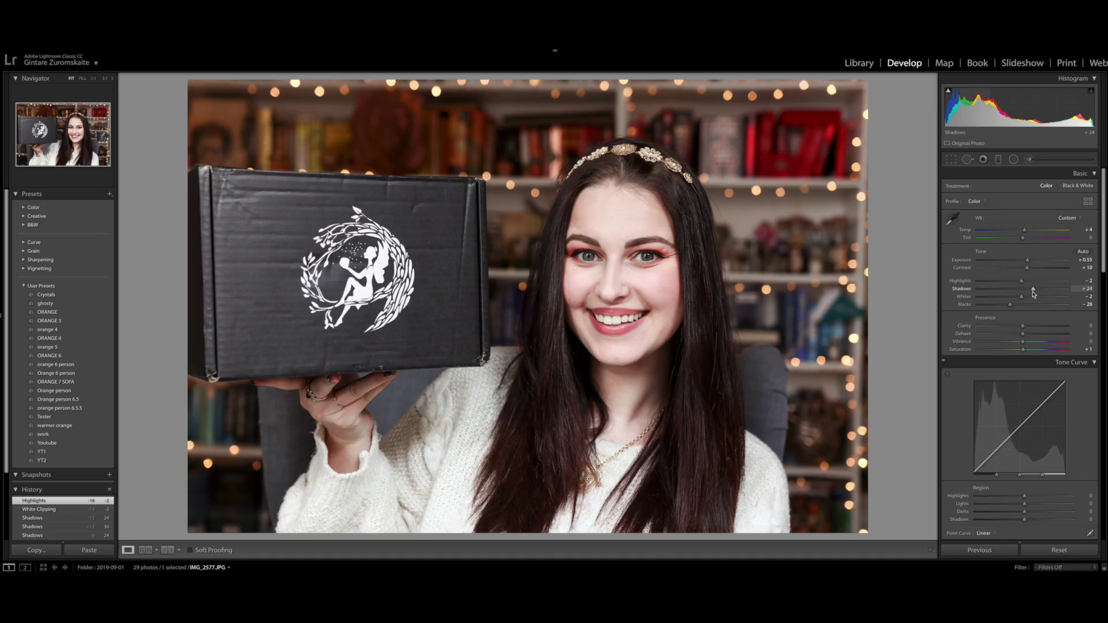
left_click_drag(954, 304, 1011, 307)
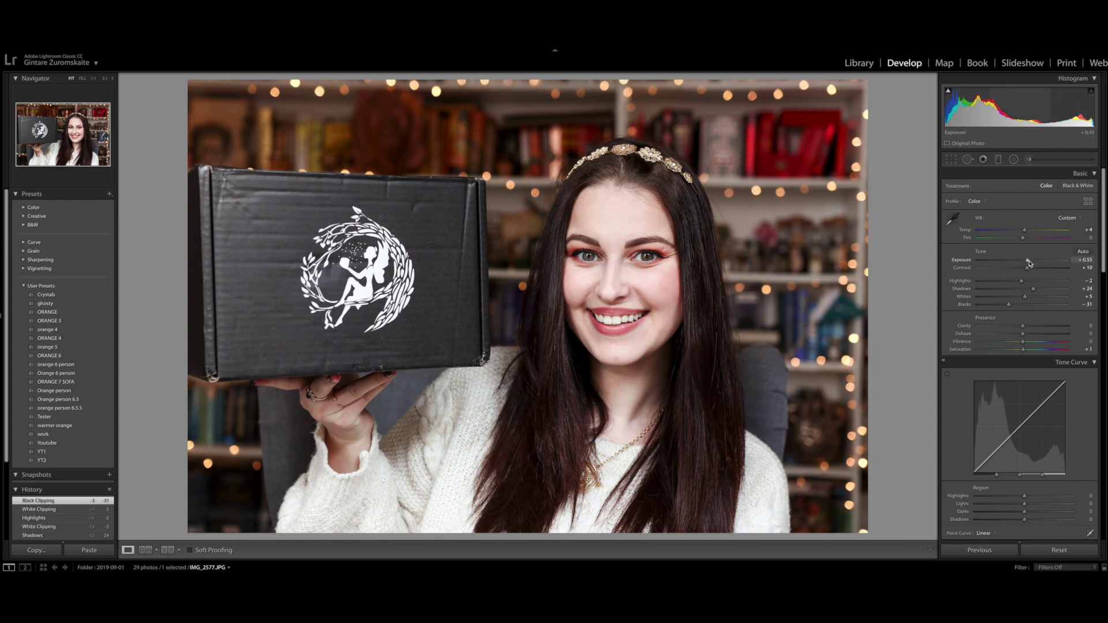
left_click_drag(1030, 264, 1033, 263)
scroll(1007, 288, "down", 1)
Raise Clarity to +8.
left_click_drag(1005, 307, 1006, 308)
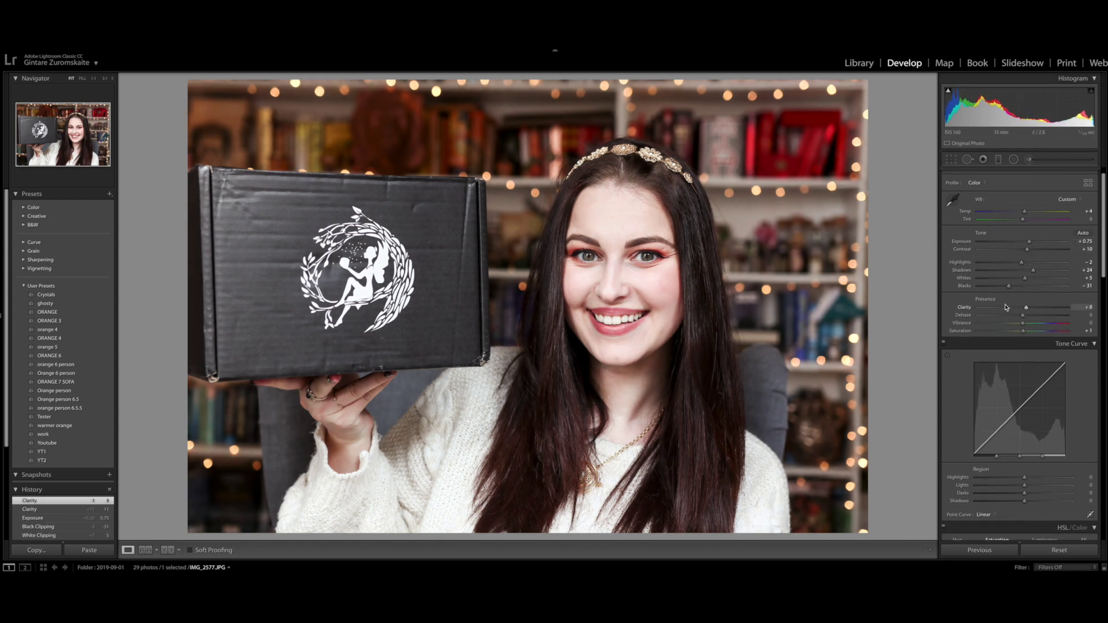
scroll(990, 292, "down", 1)
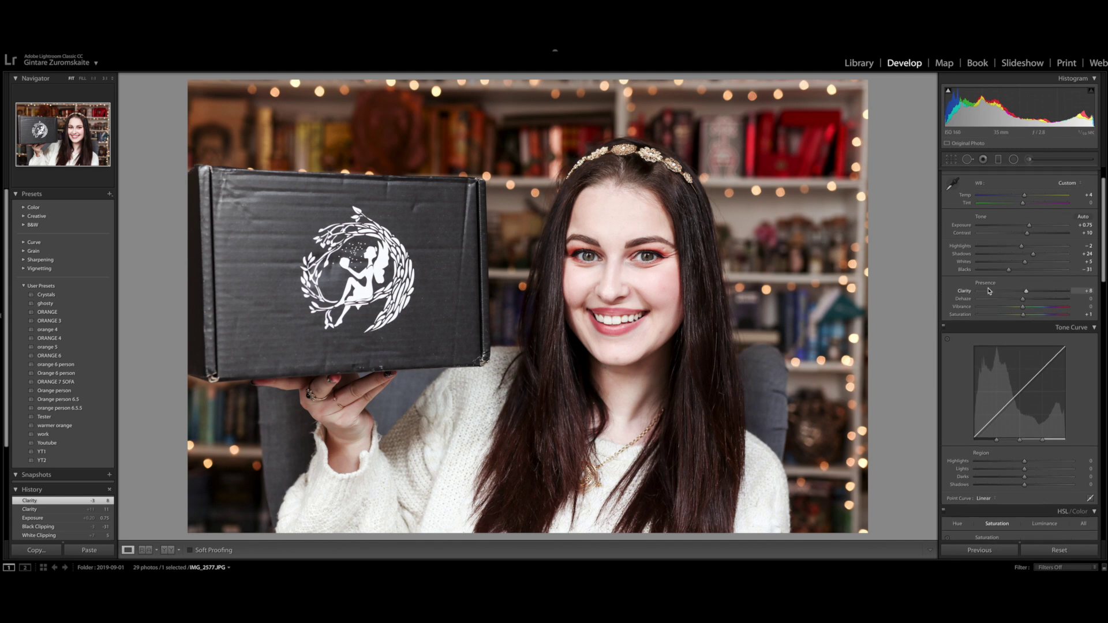
scroll(989, 291, "down", 10)
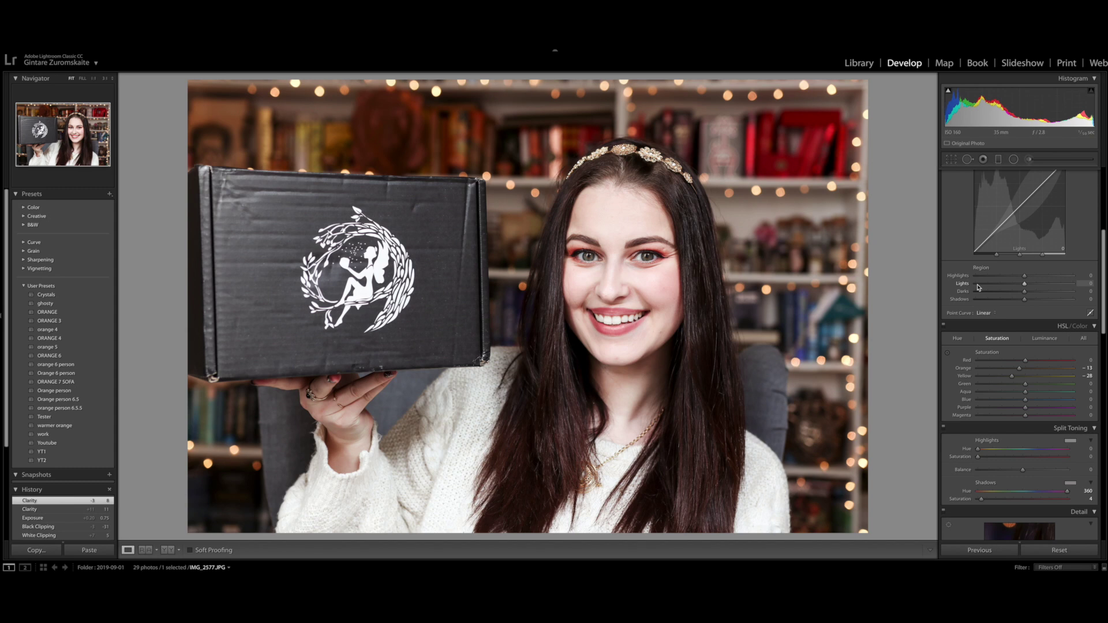
Try resetting Yellow and Orange saturation to zero, undoing each reset.
double_click(1012, 377)
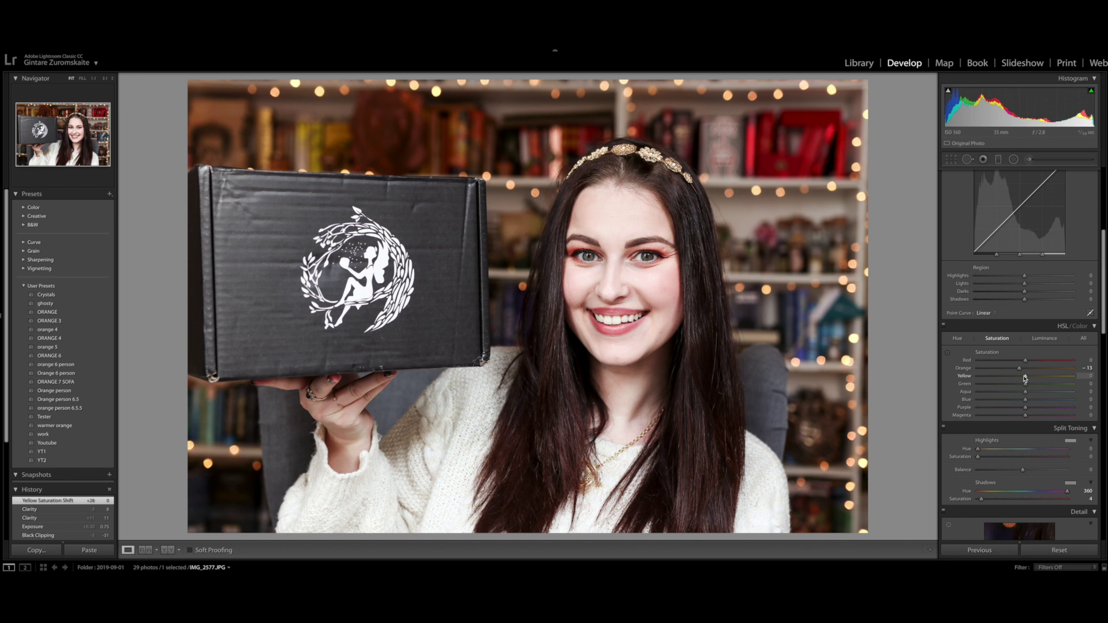
key("ctrl+z")
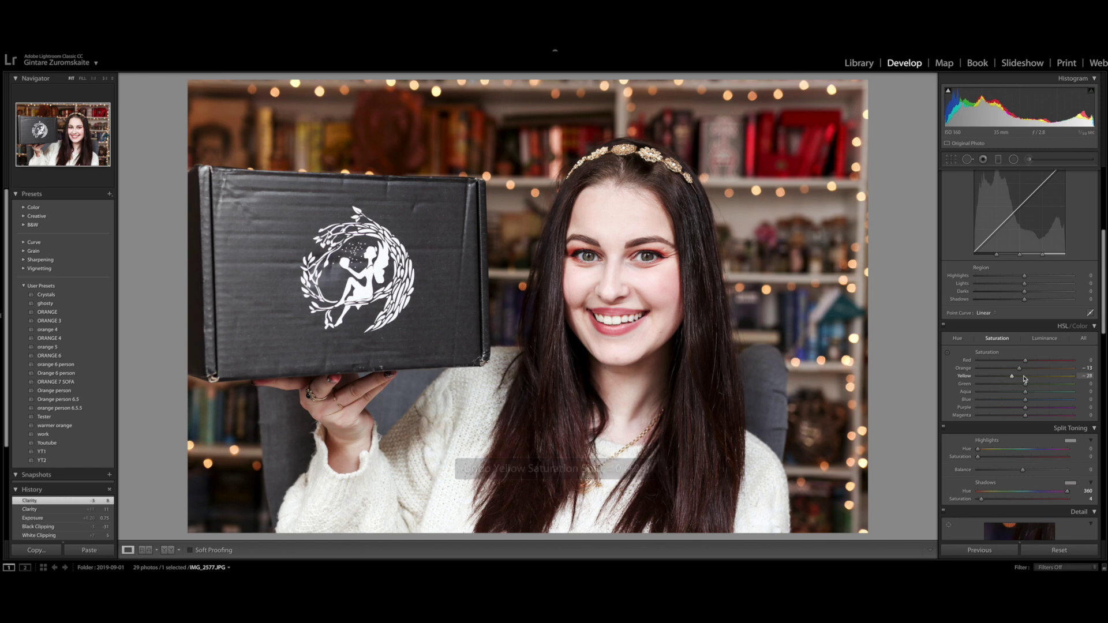
double_click(1013, 377)
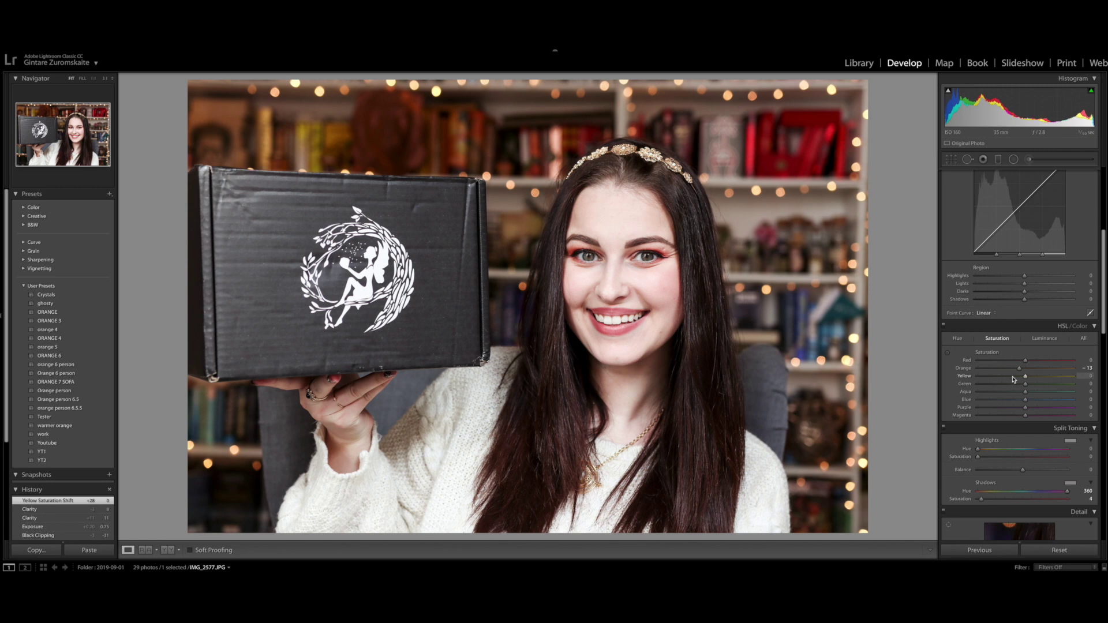
key("ctrl+z")
double_click(1020, 369)
key("ctrl+z")
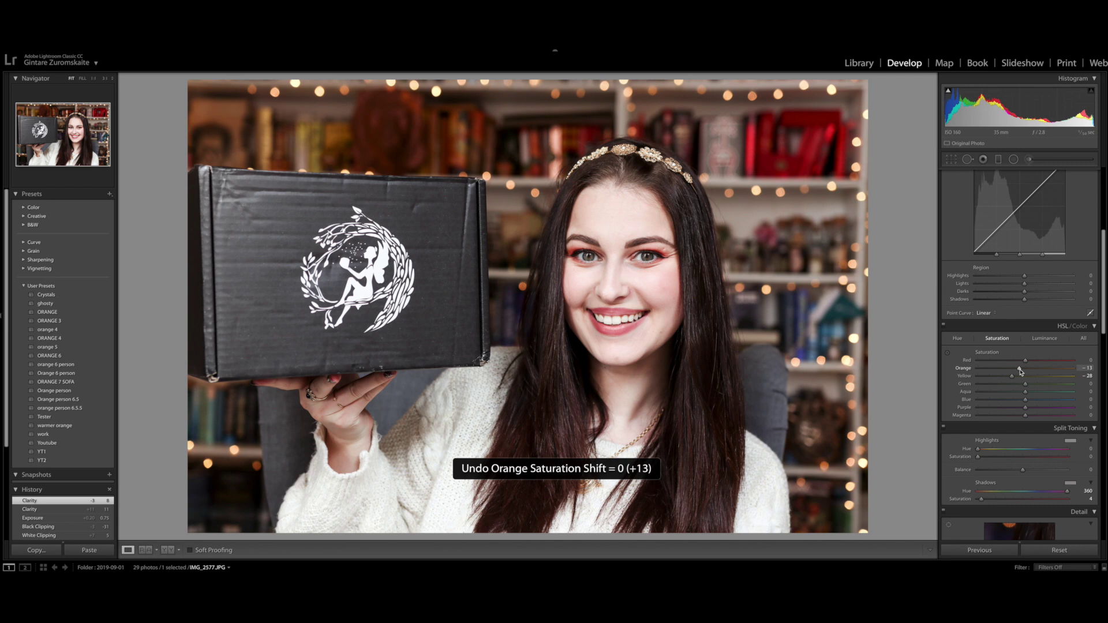
scroll(1025, 399, "down", 15)
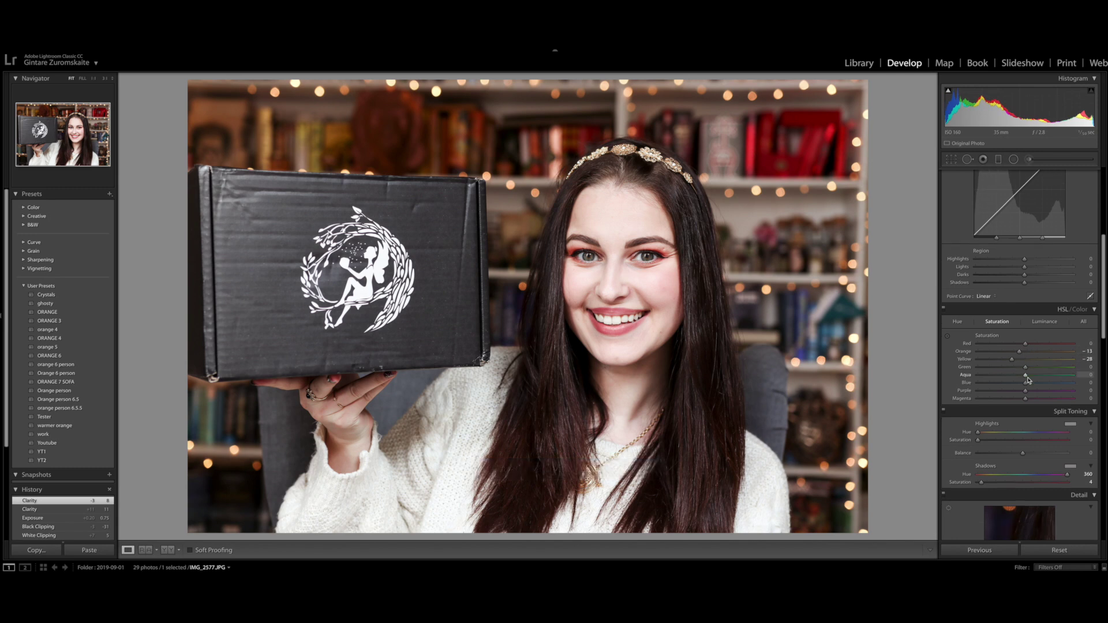
scroll(963, 428, "up", 20)
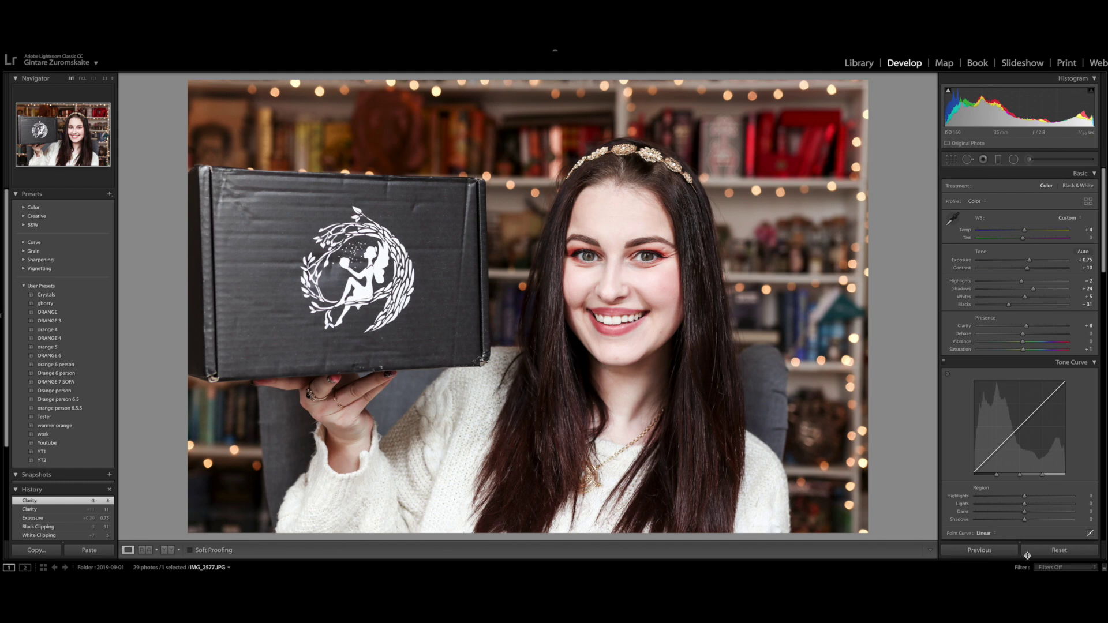
Reset all develop settings to compare, then undo to restore the edits.
left_click(1050, 552)
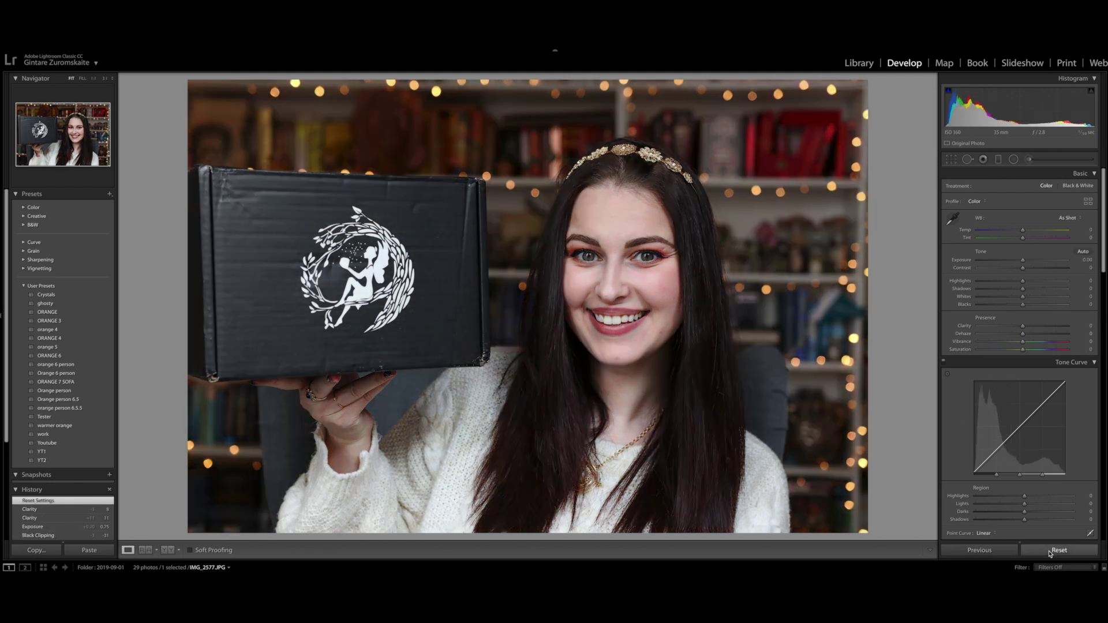
key("ctrl+z")
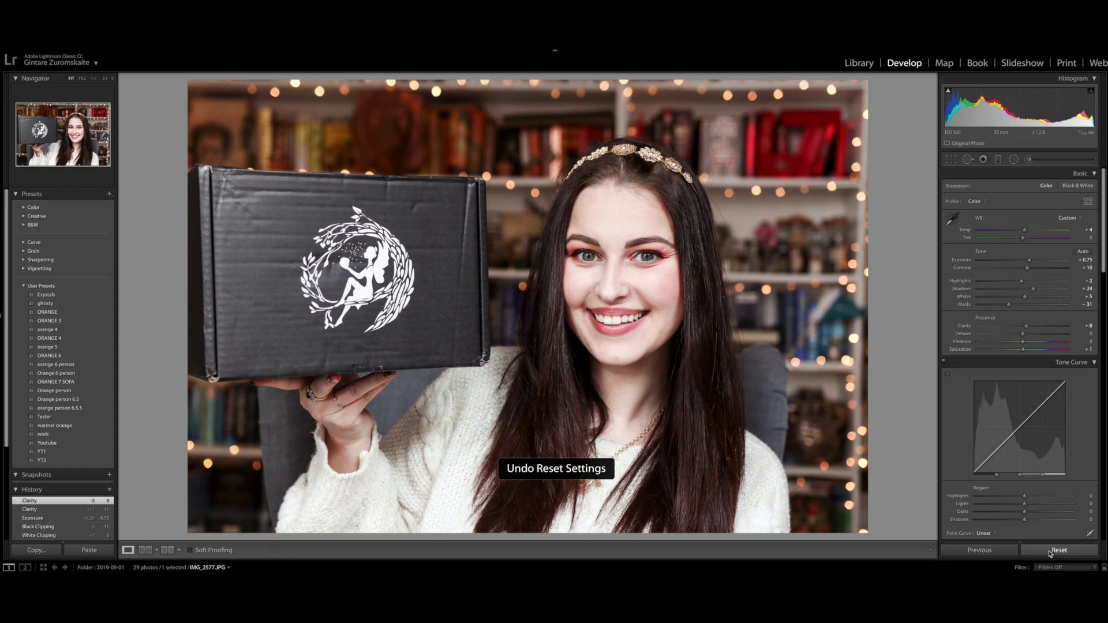
key("ctrl+y")
key("ctrl+z")
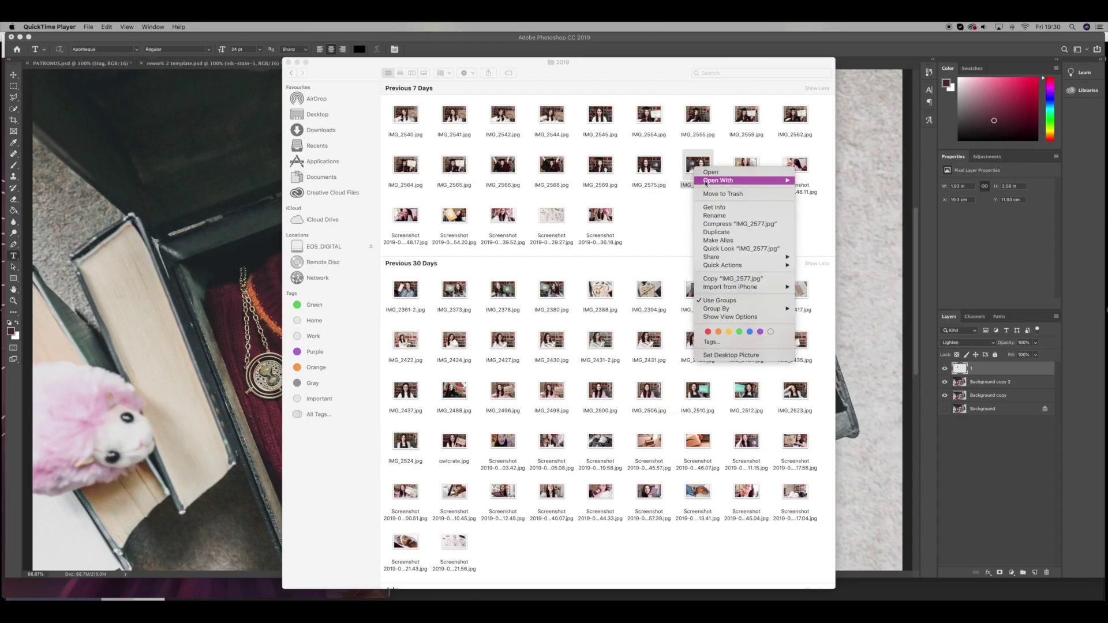
Open IMG_2577.jpg in Photoshop and duplicate the Background layer as 'Background copy'.
mouse_move(706, 182)
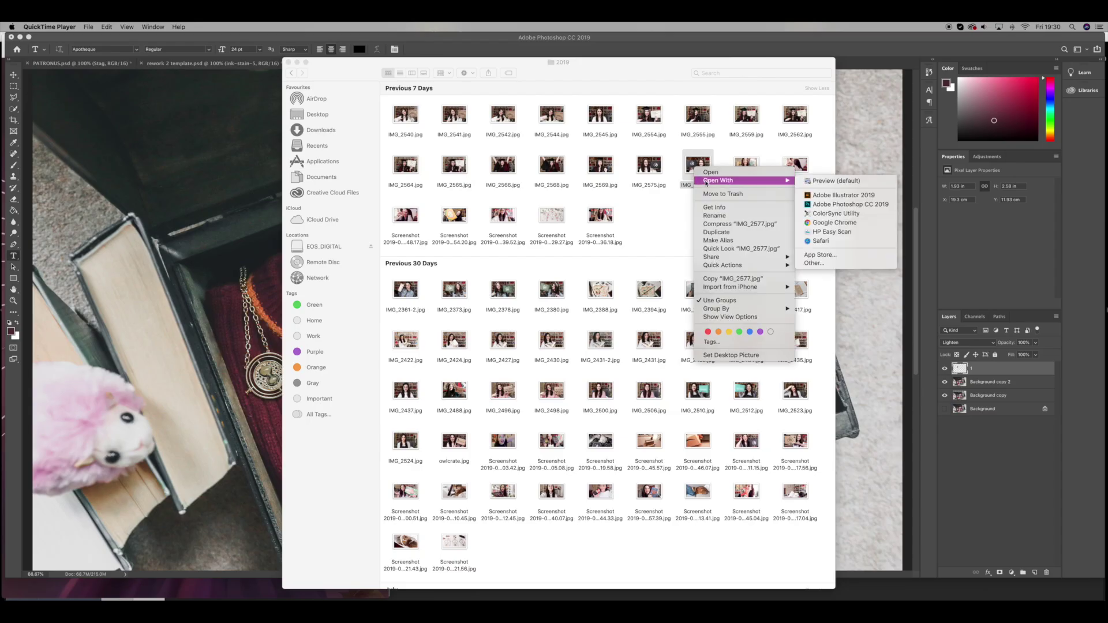
left_click(851, 203)
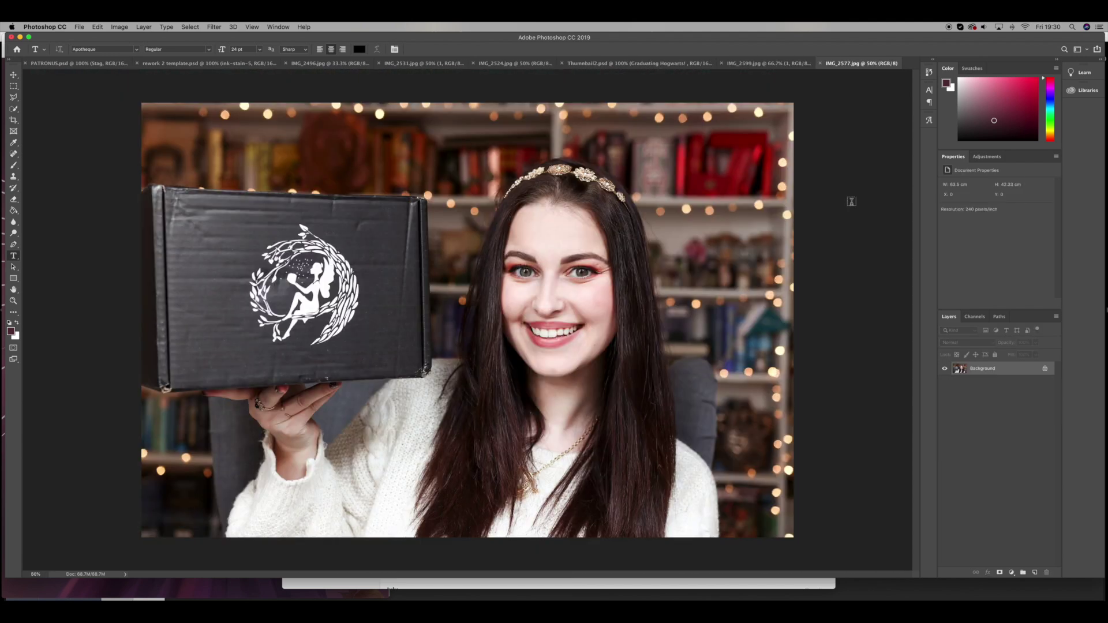
right_click(1018, 372)
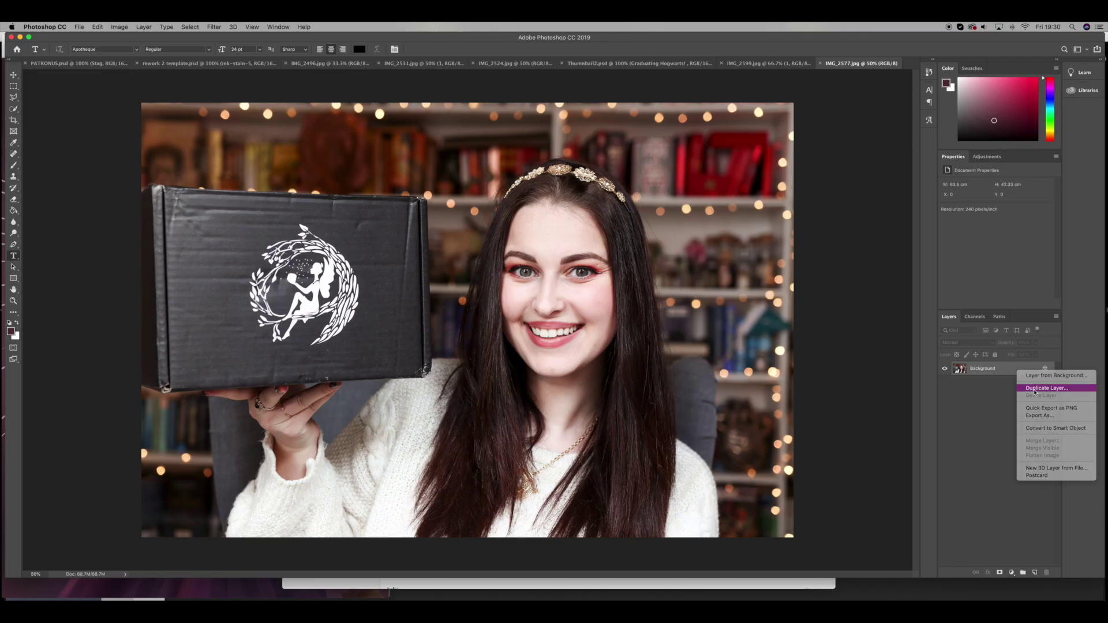
left_click(960, 326)
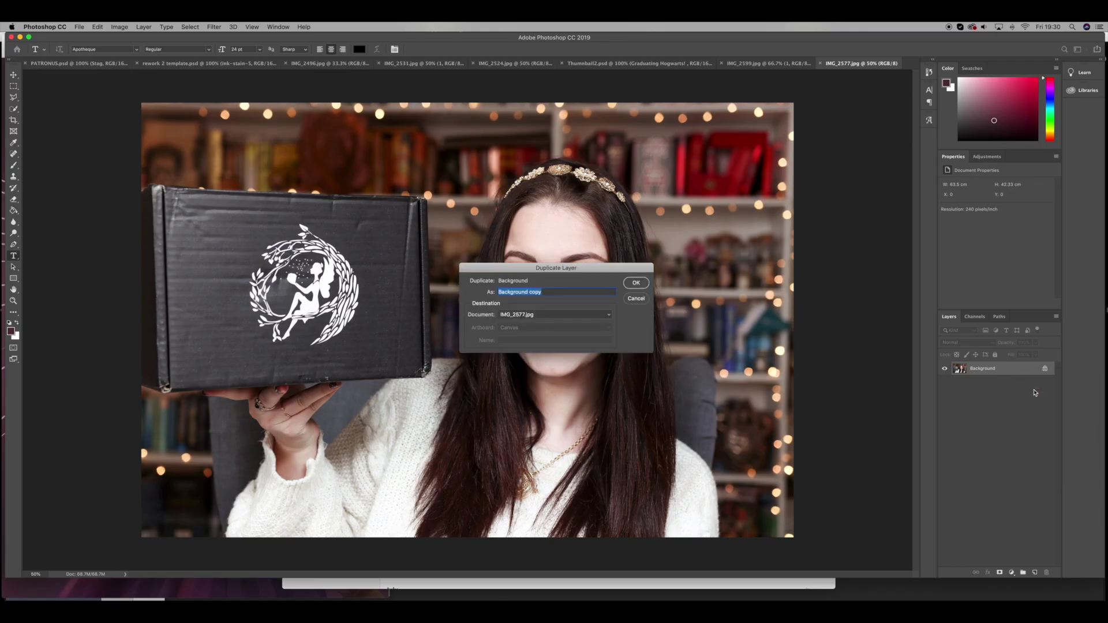
left_click(636, 284)
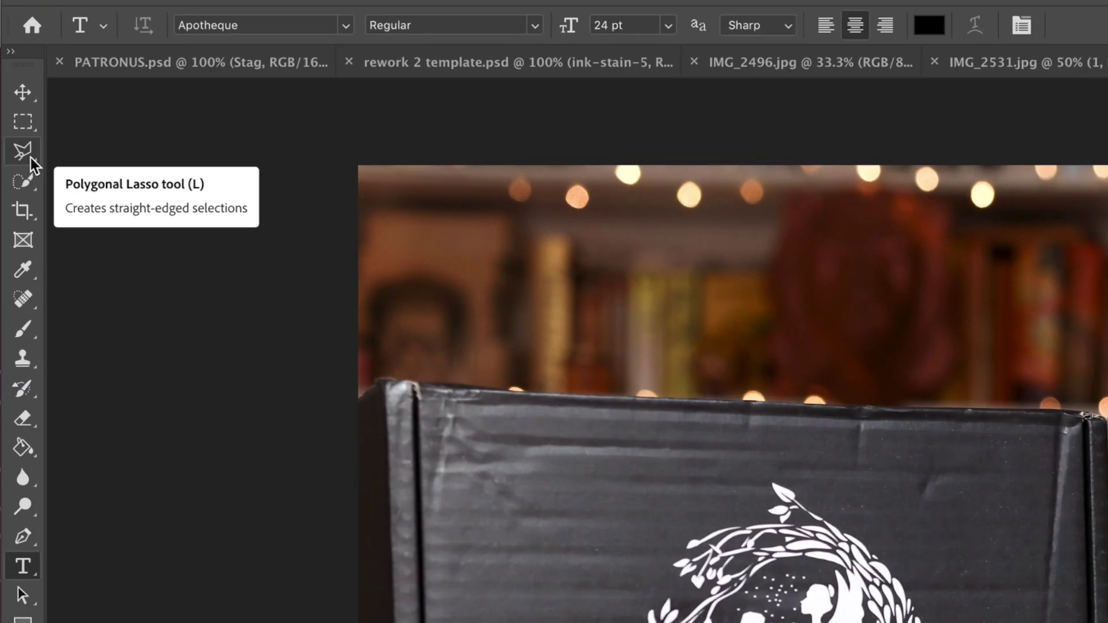
Zoom in on the woman and the box she holds.
left_click(30, 157)
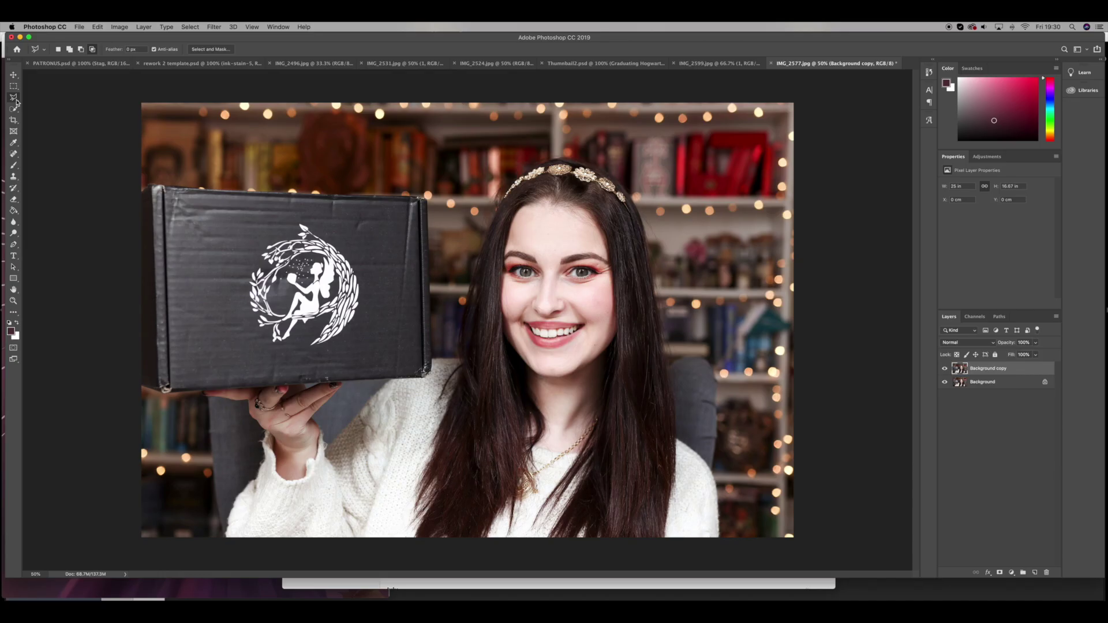
left_click(14, 301)
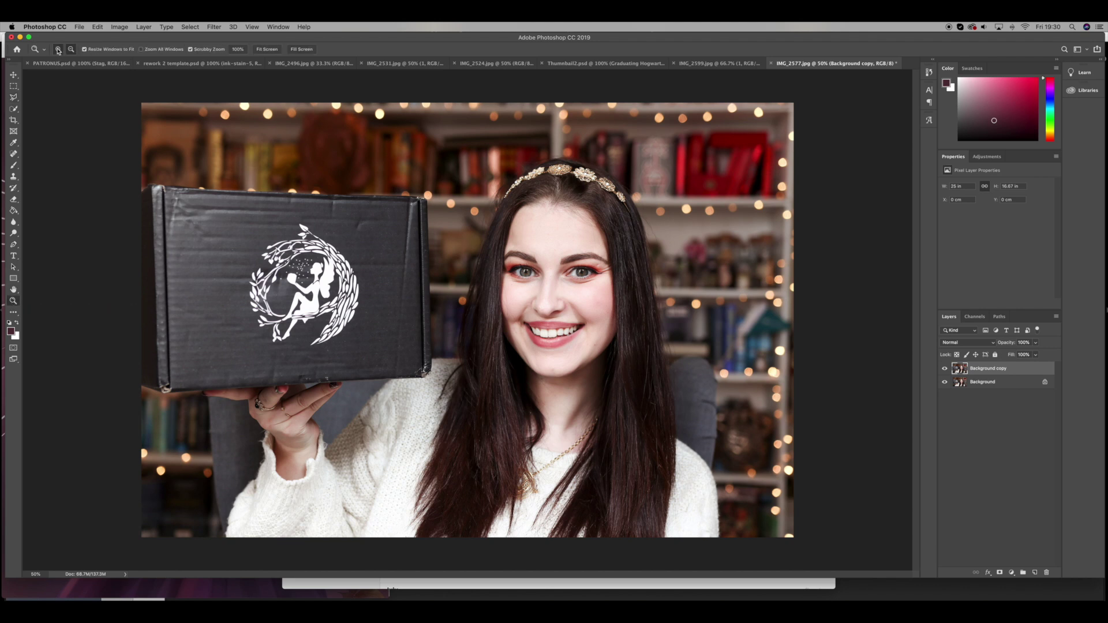
left_click(347, 397)
scroll(346, 397, "down", 1)
scroll(347, 397, "left", 2)
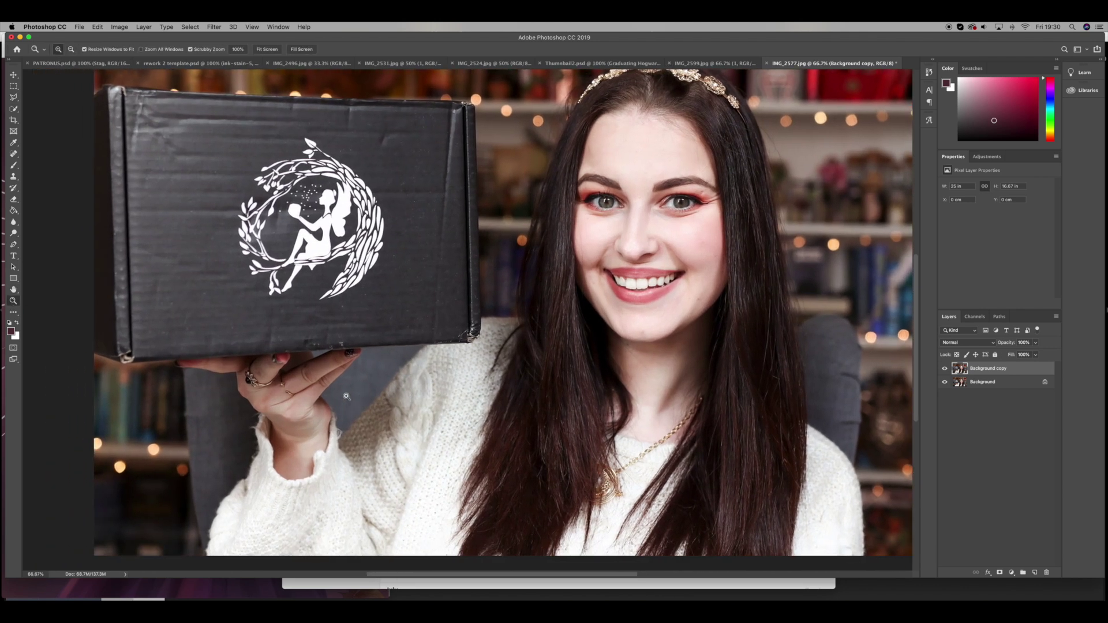
Trace a polygonal outline from the image's bottom edge around the box's corners.
left_click(16, 99)
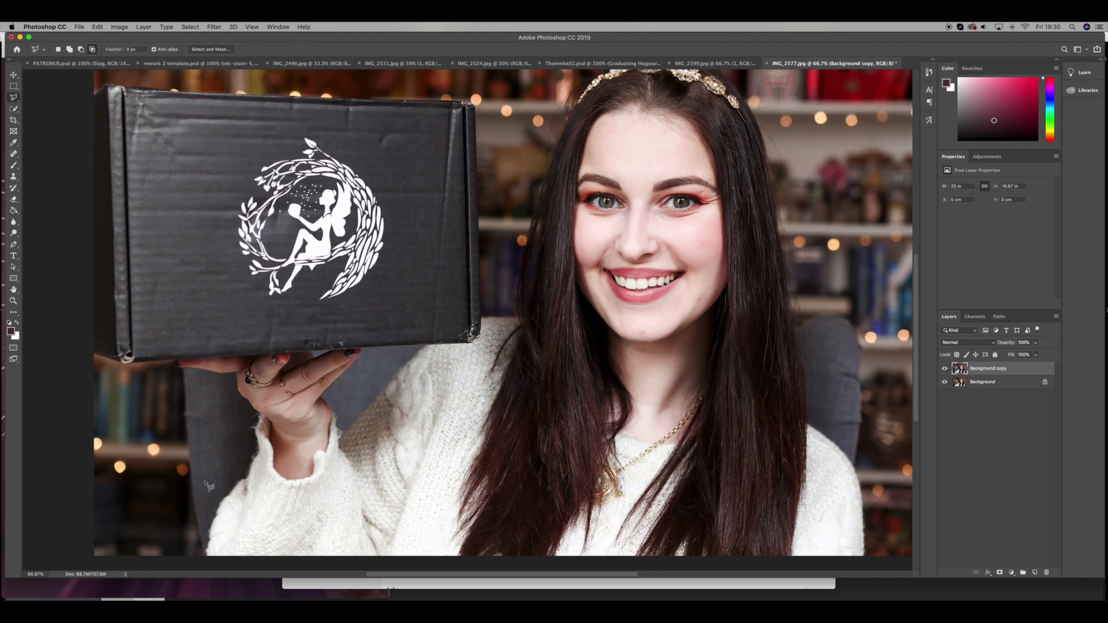
left_click(204, 560)
left_click(189, 464)
left_click(176, 361)
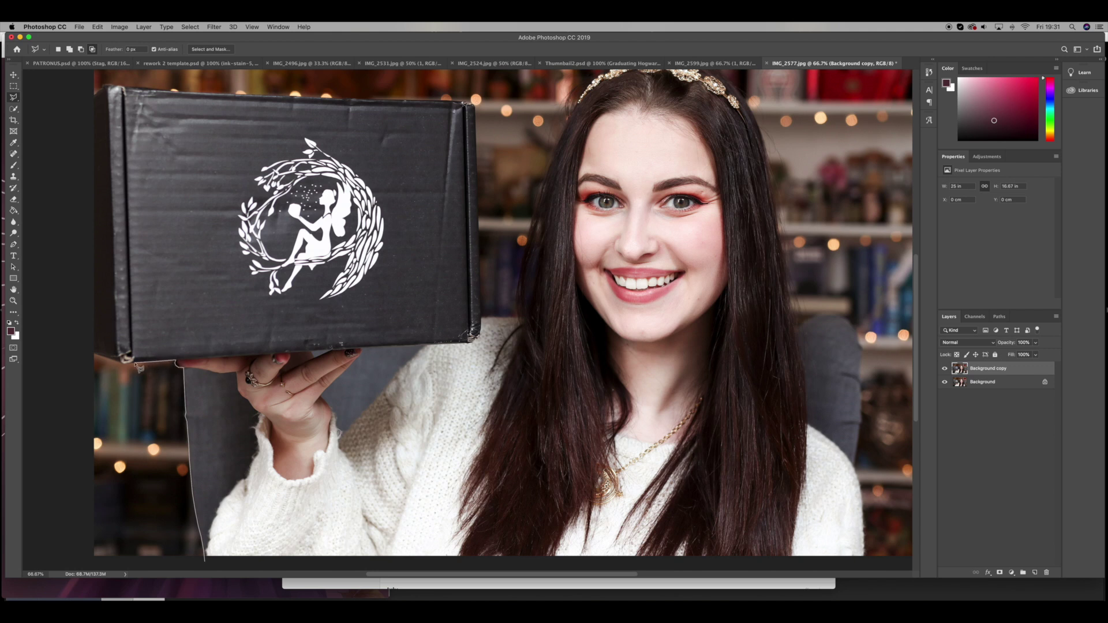
left_click(125, 360)
left_click(87, 352)
scroll(87, 289, "up", 2)
left_click(81, 141)
left_click(103, 142)
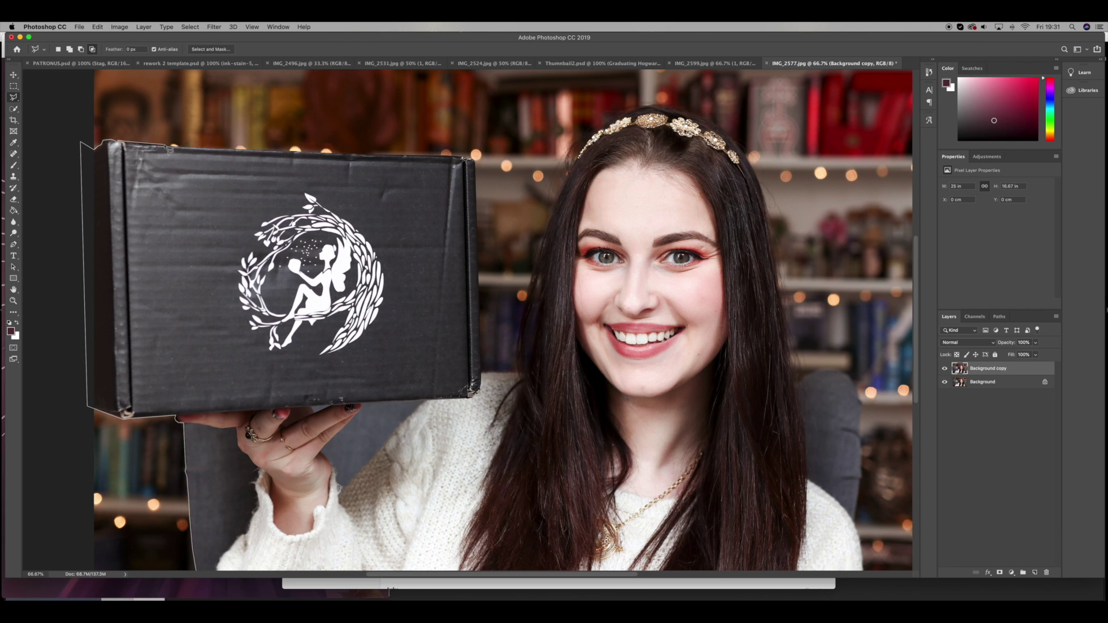
left_click(470, 157)
left_click(481, 372)
Continue the outline freehand around her hair and headband to close the selection.
left_click(518, 373)
left_click(521, 340)
mouse_move(548, 244)
left_mouse_down()
mouse_move(603, 137)
mouse_move(669, 108)
mouse_move(769, 202)
mouse_move(793, 335)
mouse_move(811, 376)
mouse_move(849, 377)
mouse_move(859, 508)
mouse_move(861, 323)
mouse_move(869, 402)
mouse_move(217, 415)
mouse_move(207, 401)
left_mouse_up()
scroll(859, 508, "down", 8)
scroll(207, 403, "up", 3)
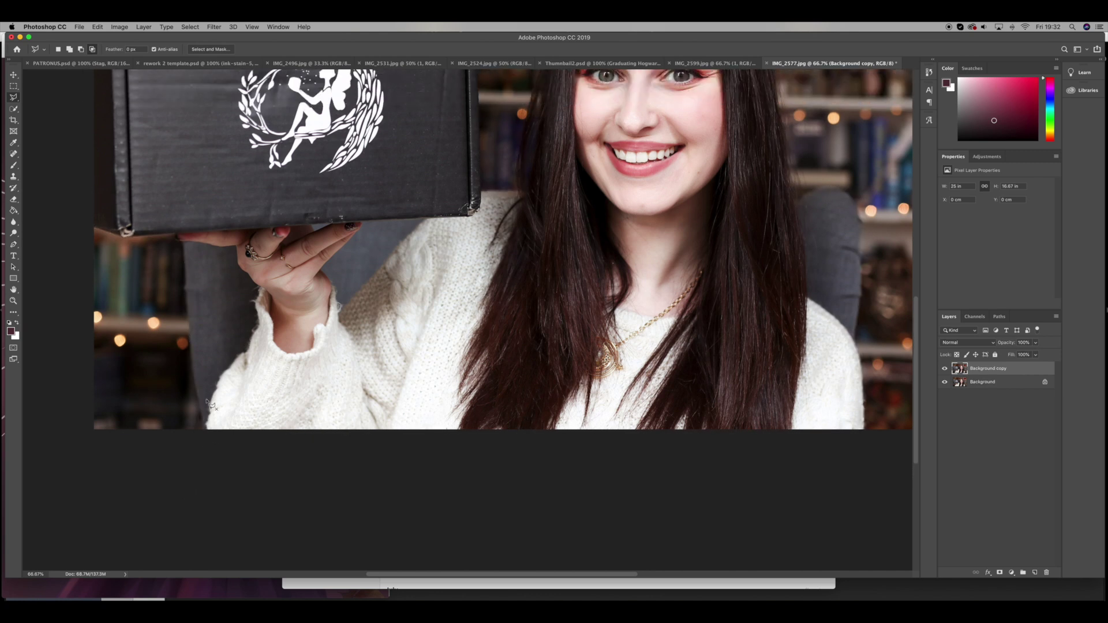
Smooth the selection's edges.
left_click(185, 26)
mouse_move(254, 152)
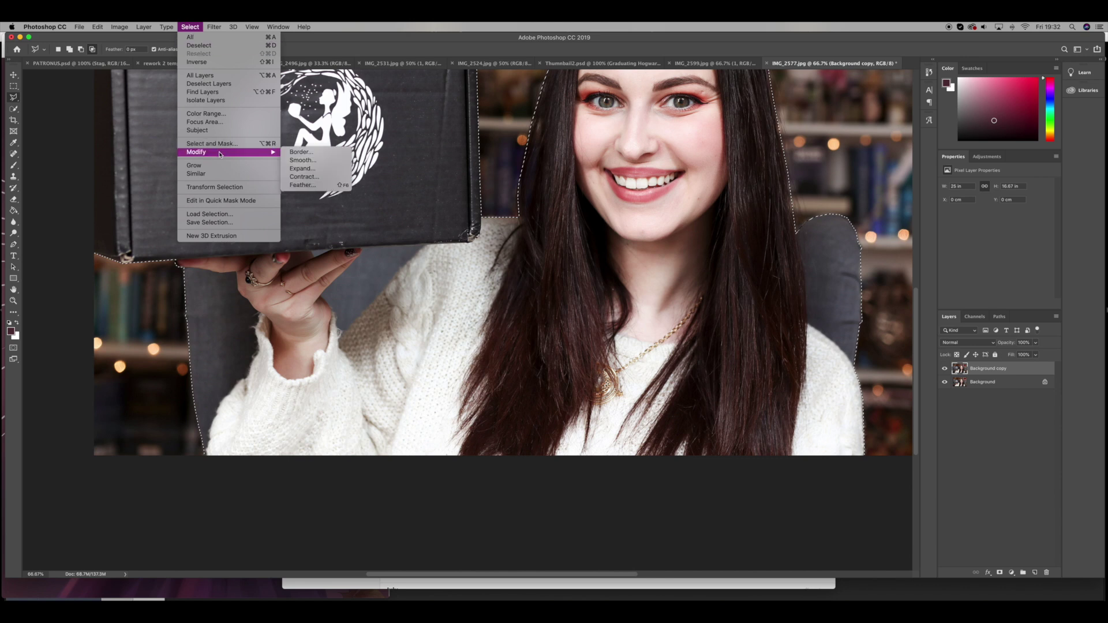
left_click(323, 162)
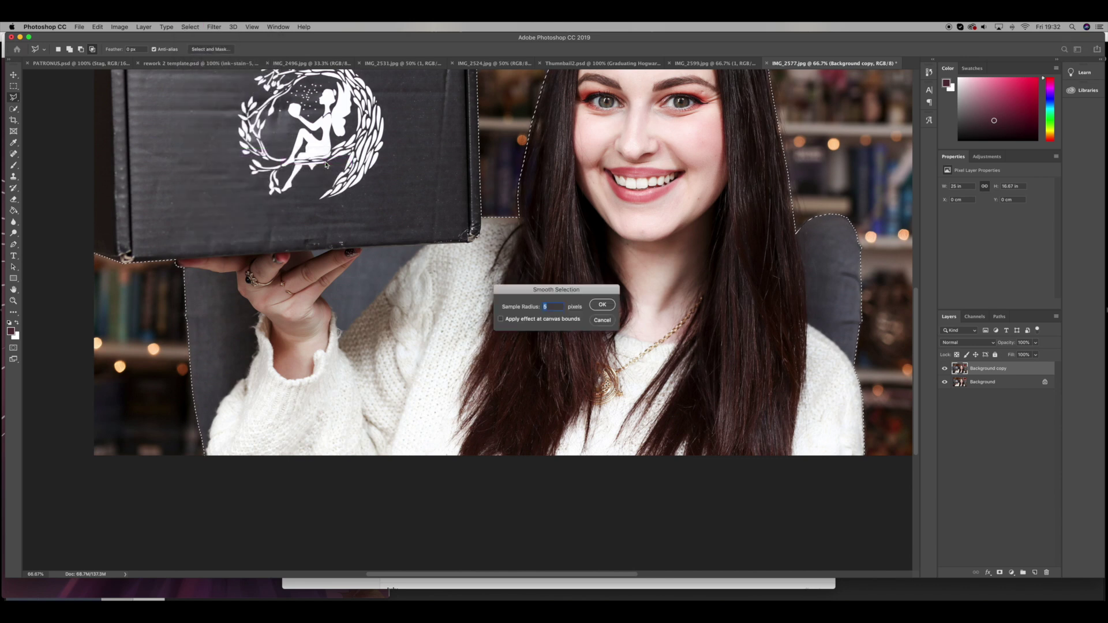
key("Return")
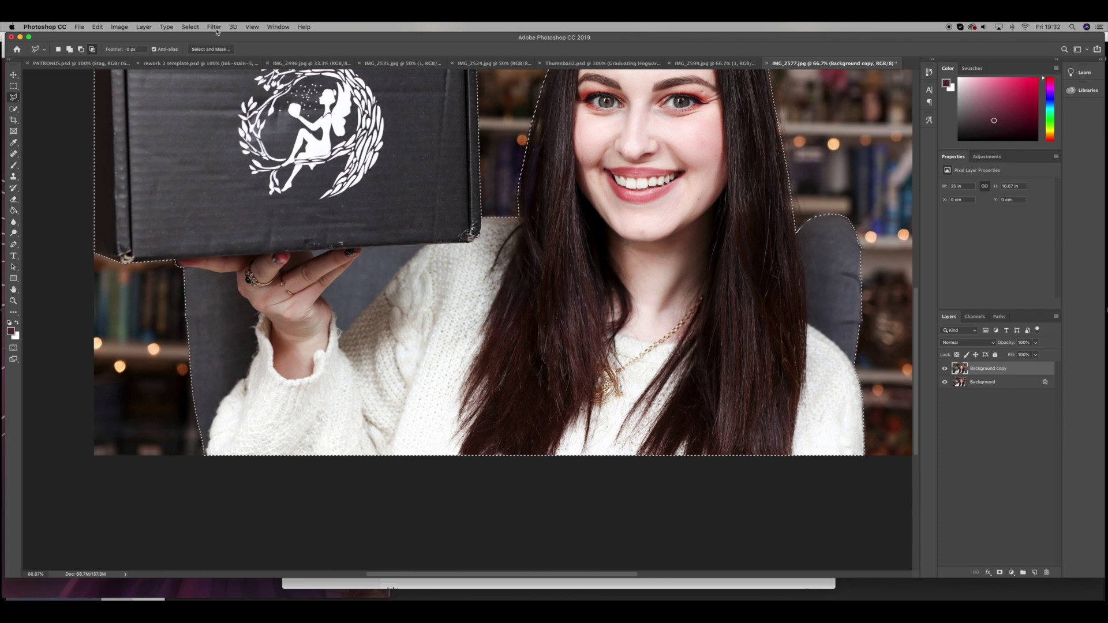
Invert the selection, delete the bookshelf backdrop from Background copy, and deselect.
left_click(190, 26)
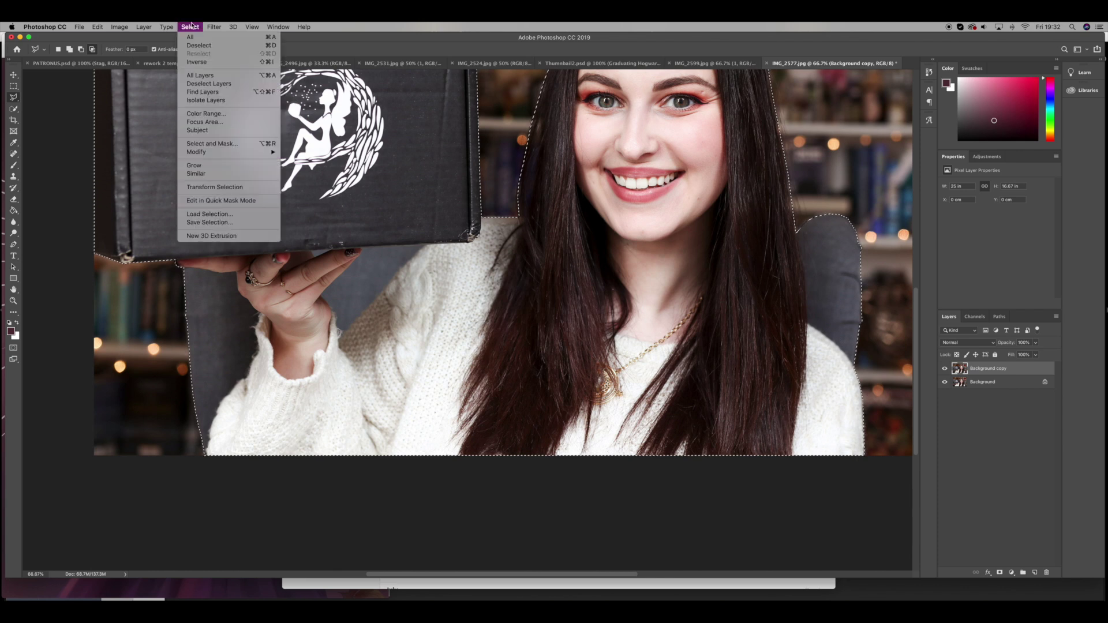
left_click(215, 63)
scroll(319, 339, "up", 3)
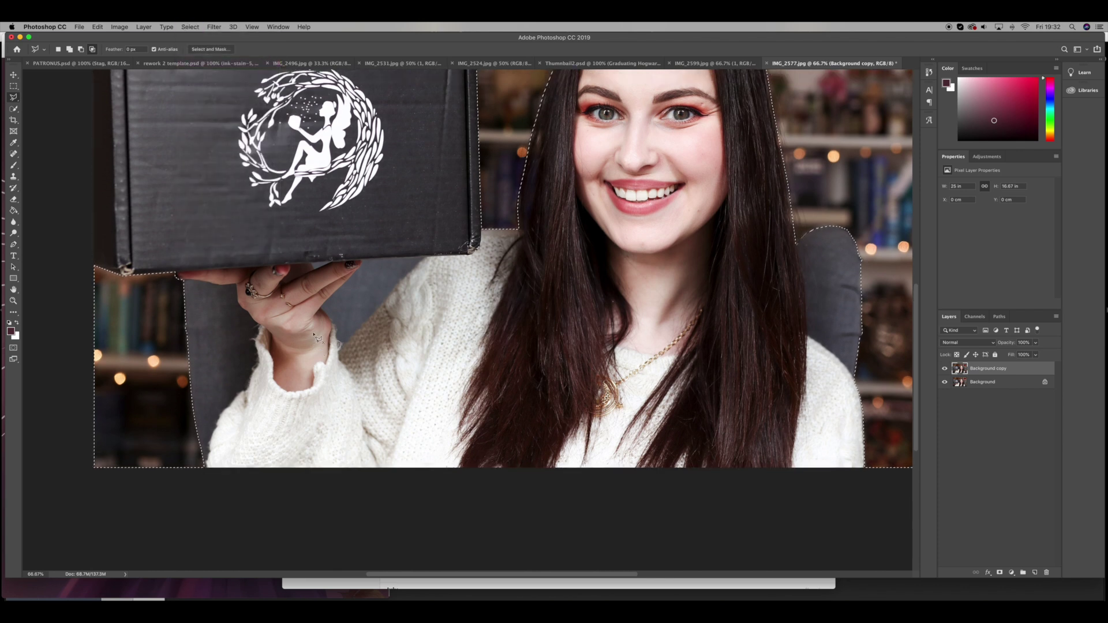
scroll(319, 339, "up", 5)
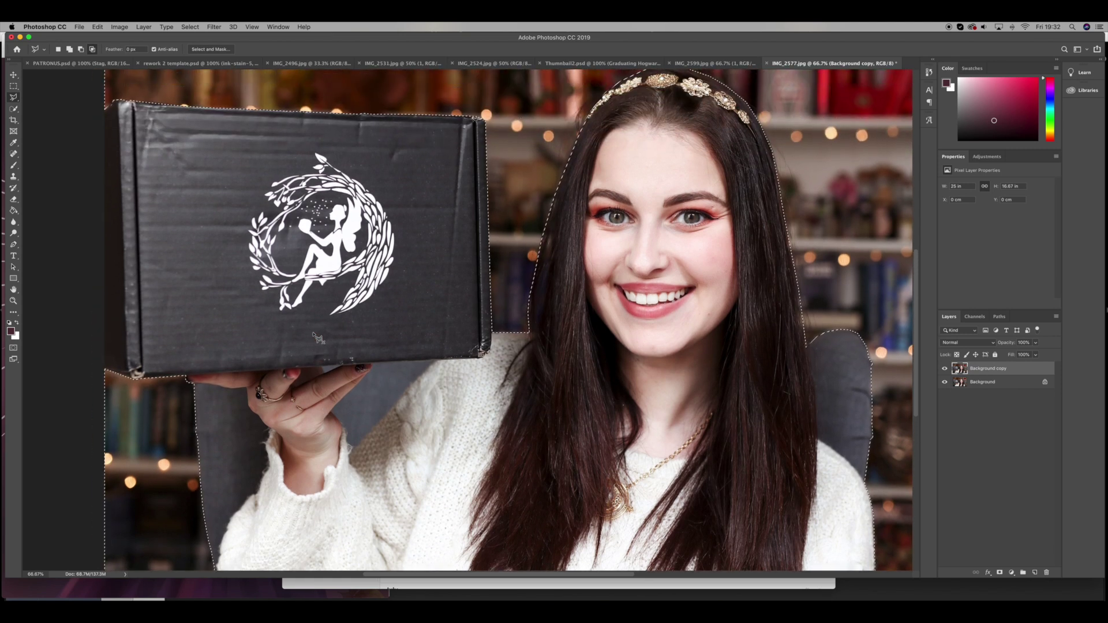
scroll(319, 338, "up", 1)
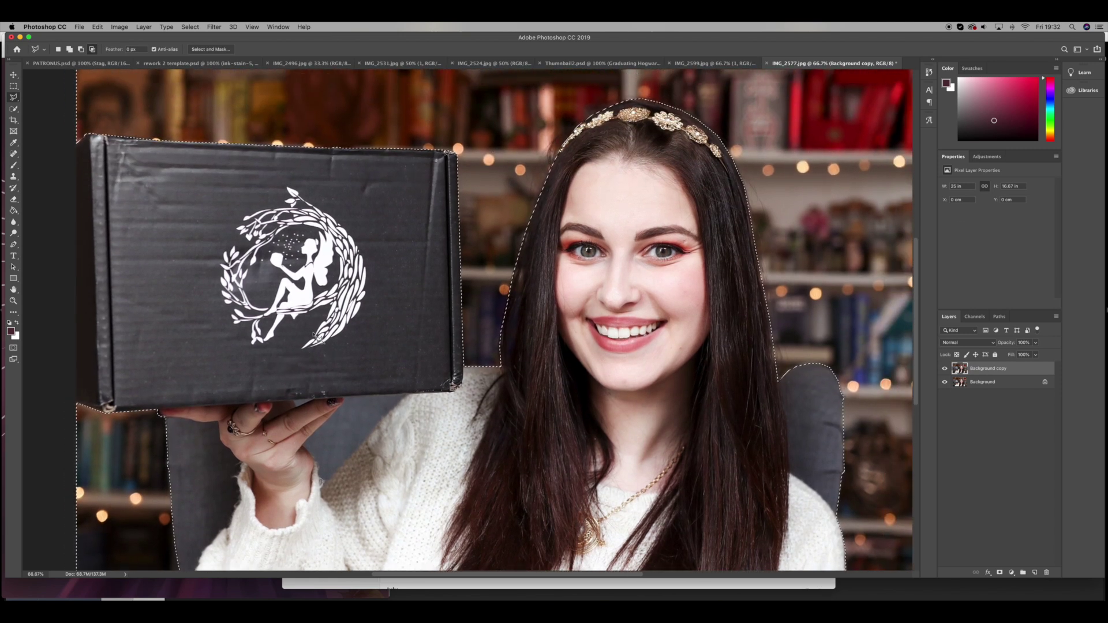
key("Delete")
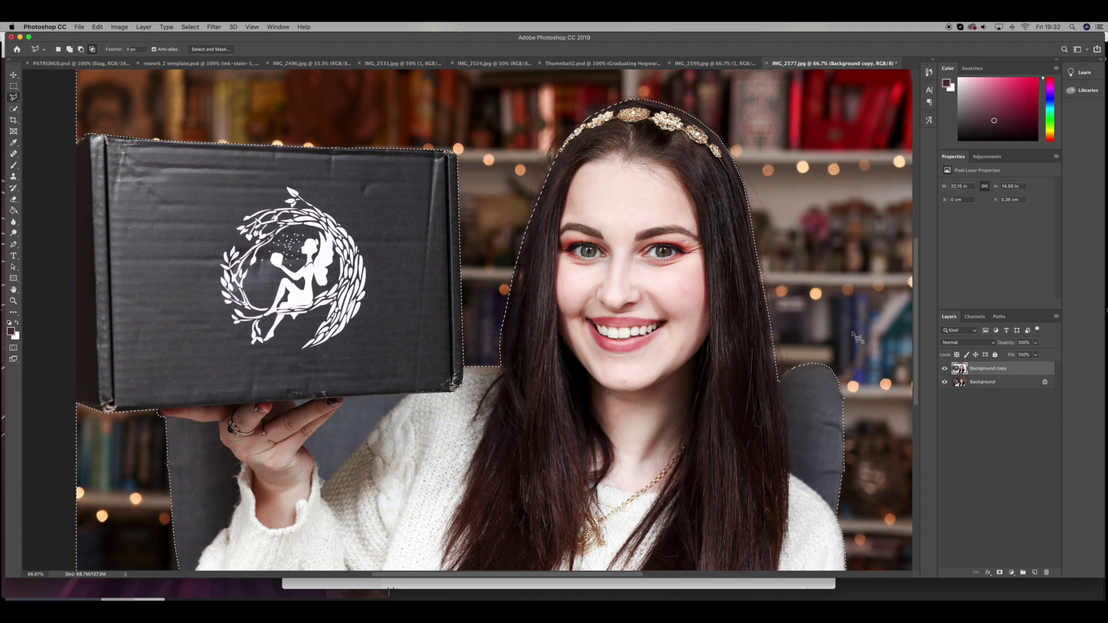
key("super+d")
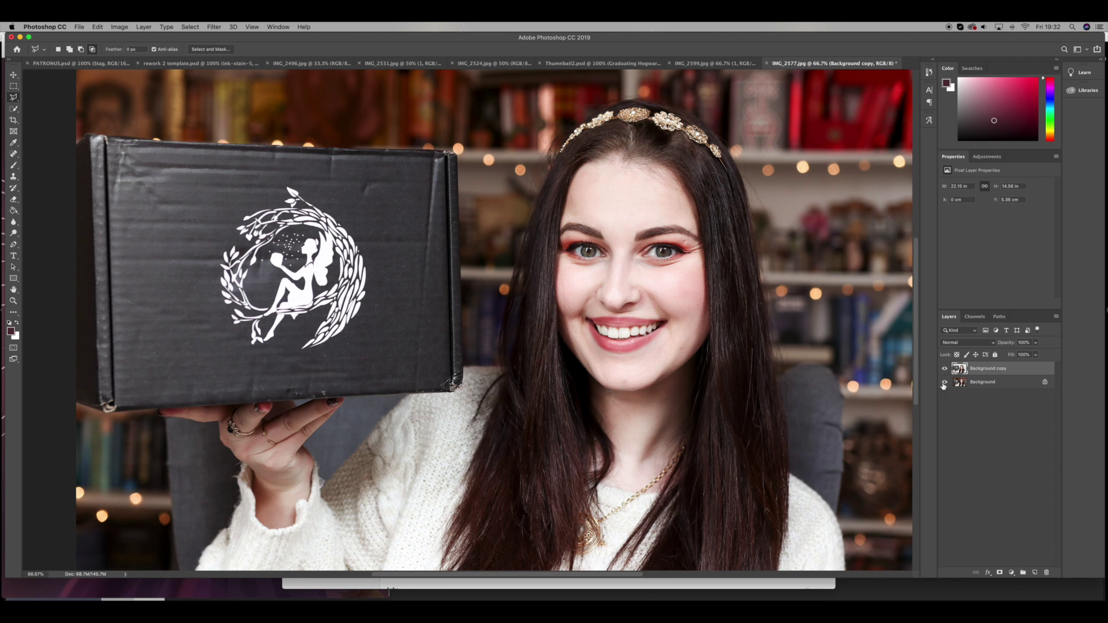
Toggle the Background layer's visibility to check the cut-out, and zoom out to the whole image.
left_click(945, 383)
left_click(945, 383)
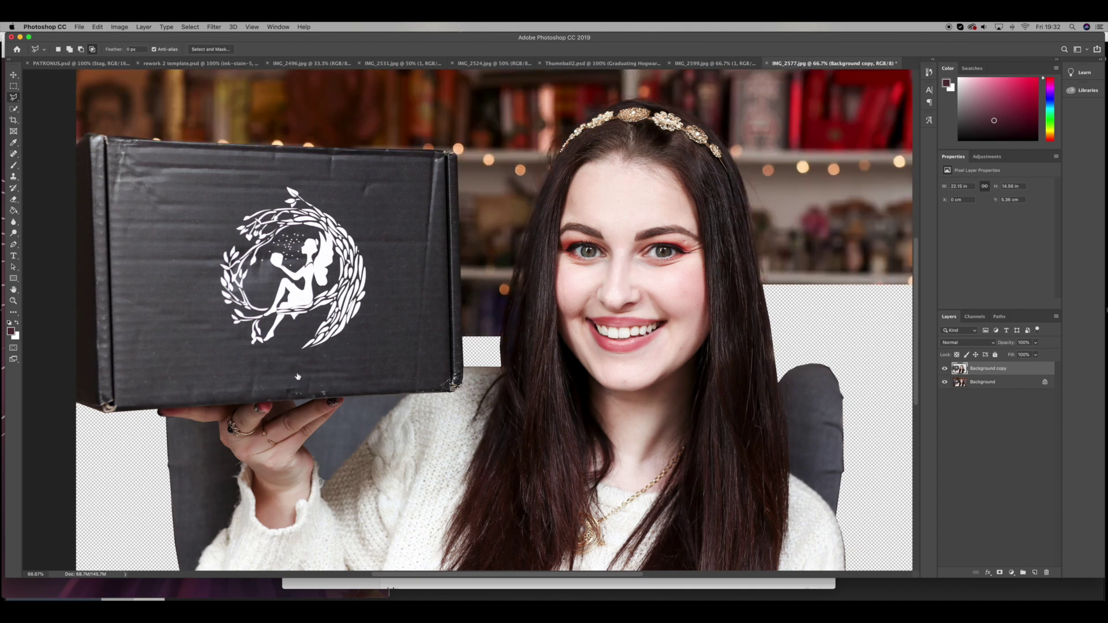
left_click(13, 301)
left_click(70, 49)
left_click(539, 310)
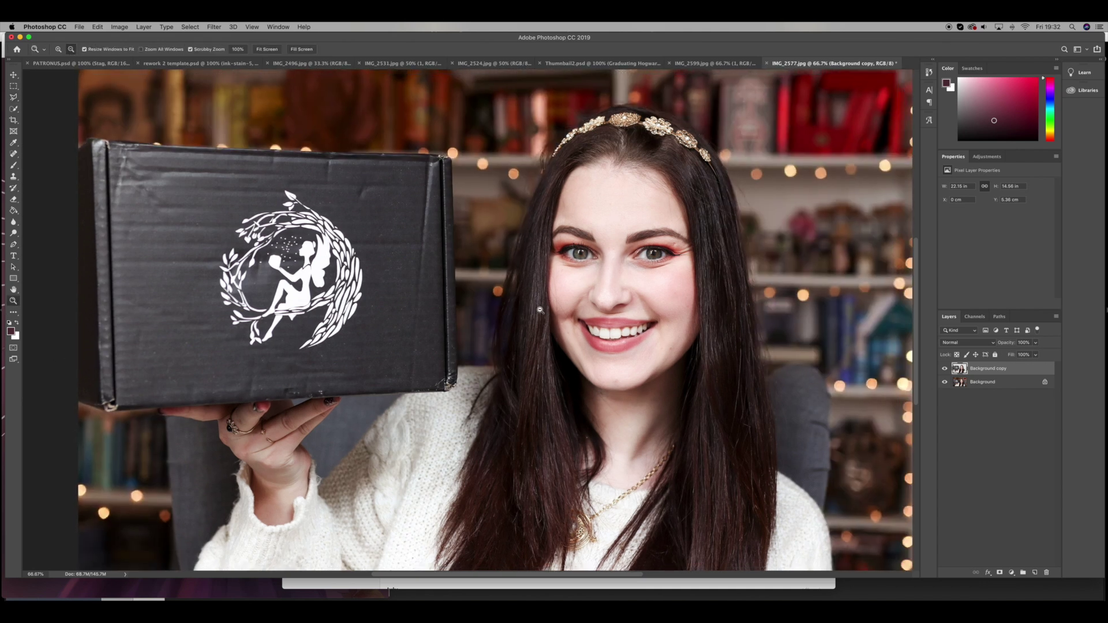
Recheck the cut-out over transparency and select the Background layer.
left_click(945, 383)
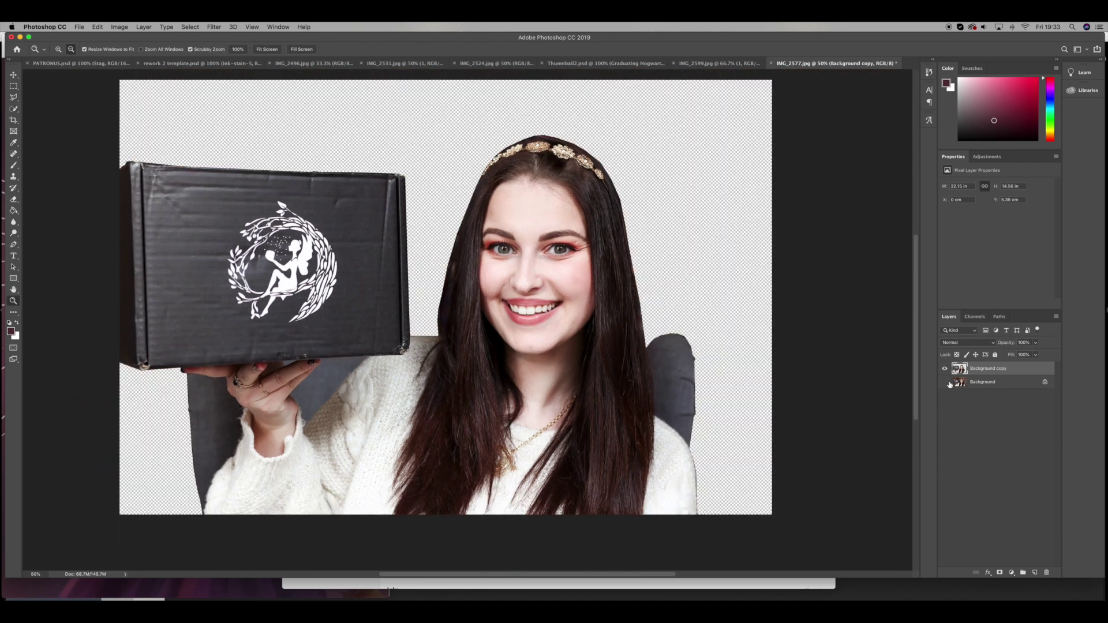
left_click(946, 383)
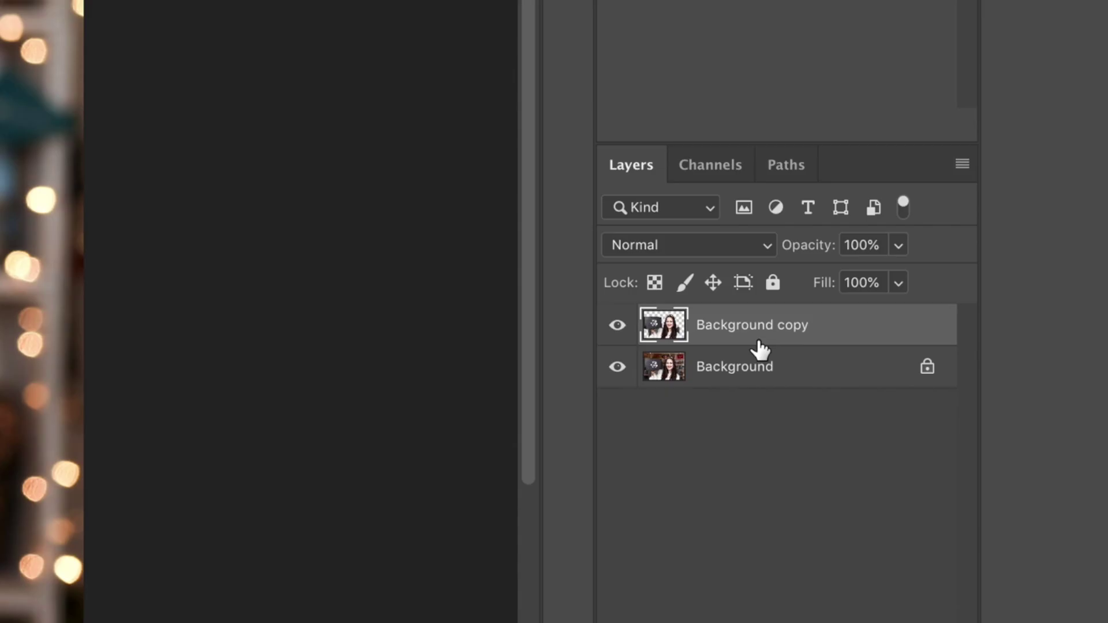
left_click(988, 383)
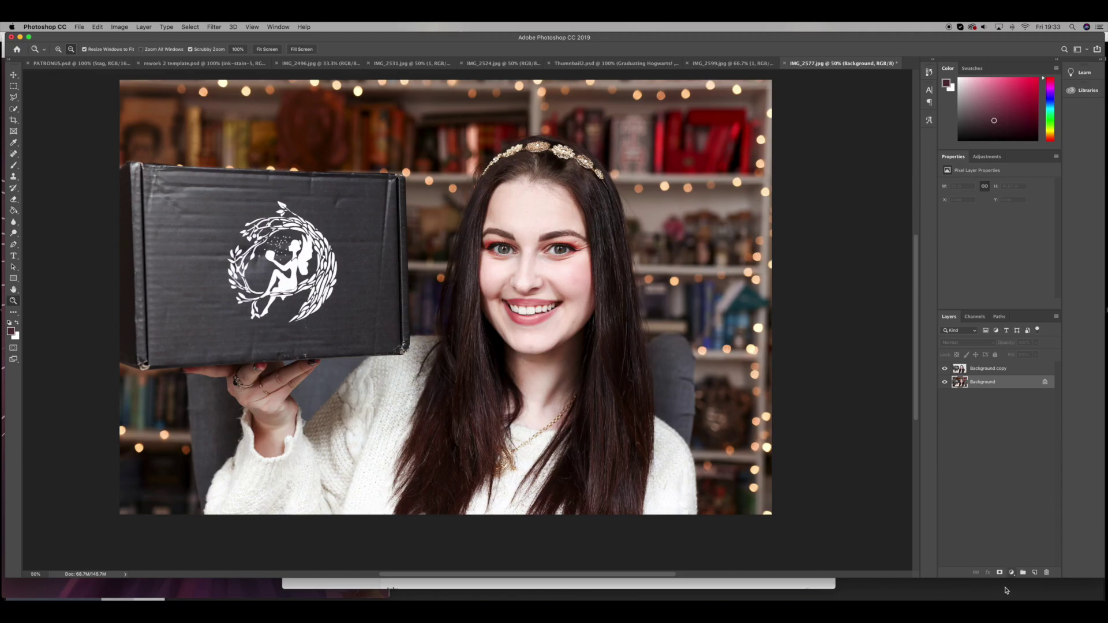
left_click(1012, 574)
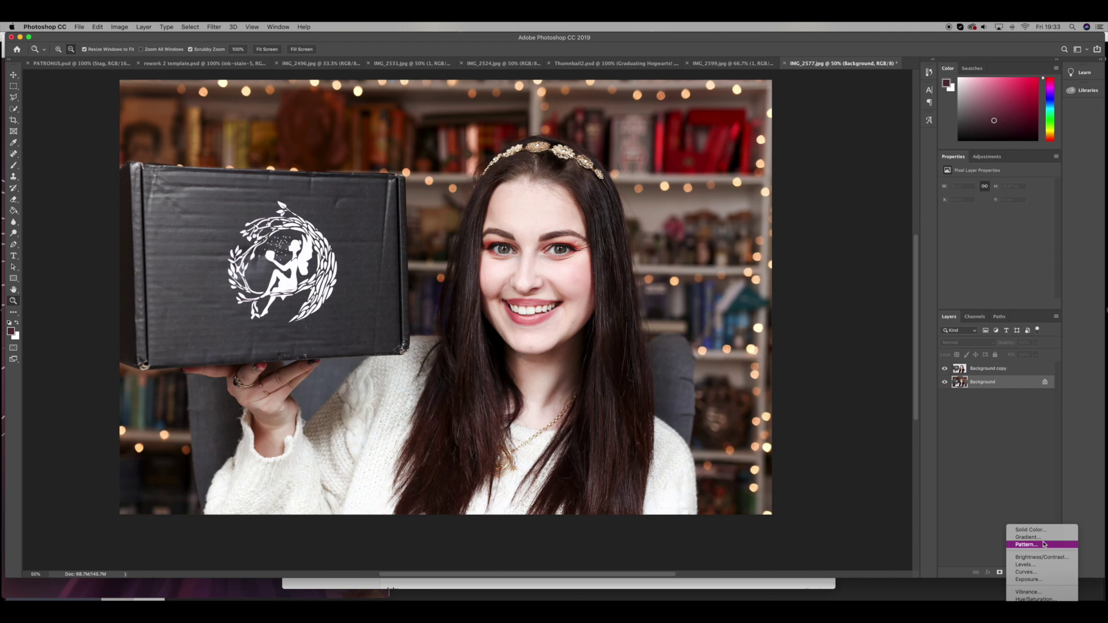
Add a Gradient Fill layer with the violet-to-orange preset and rotate its angle.
left_click(1045, 541)
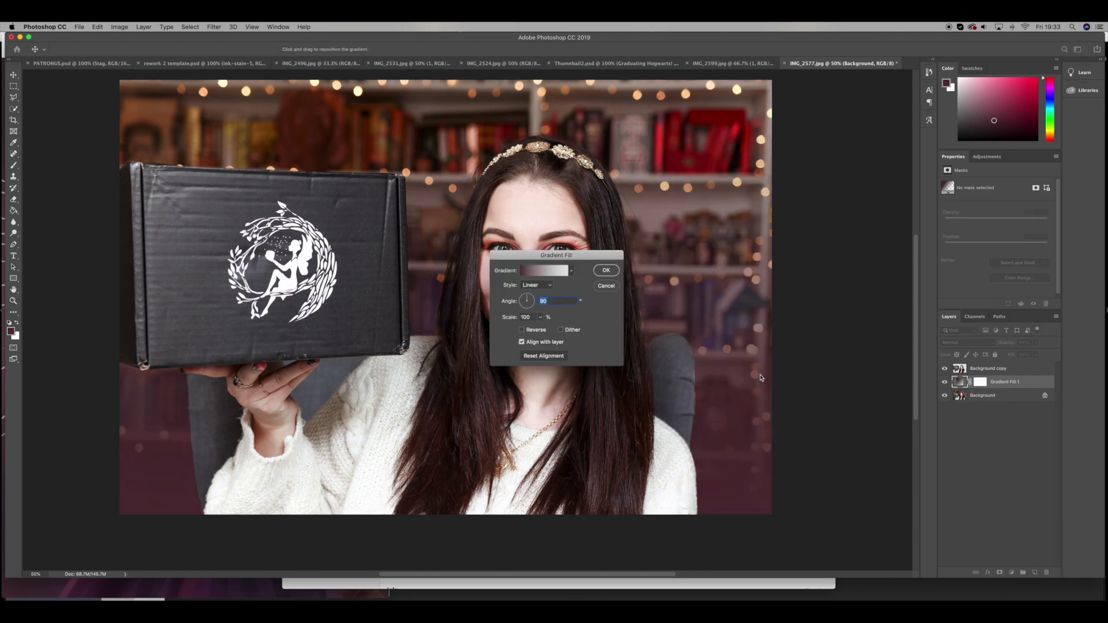
left_click(571, 271)
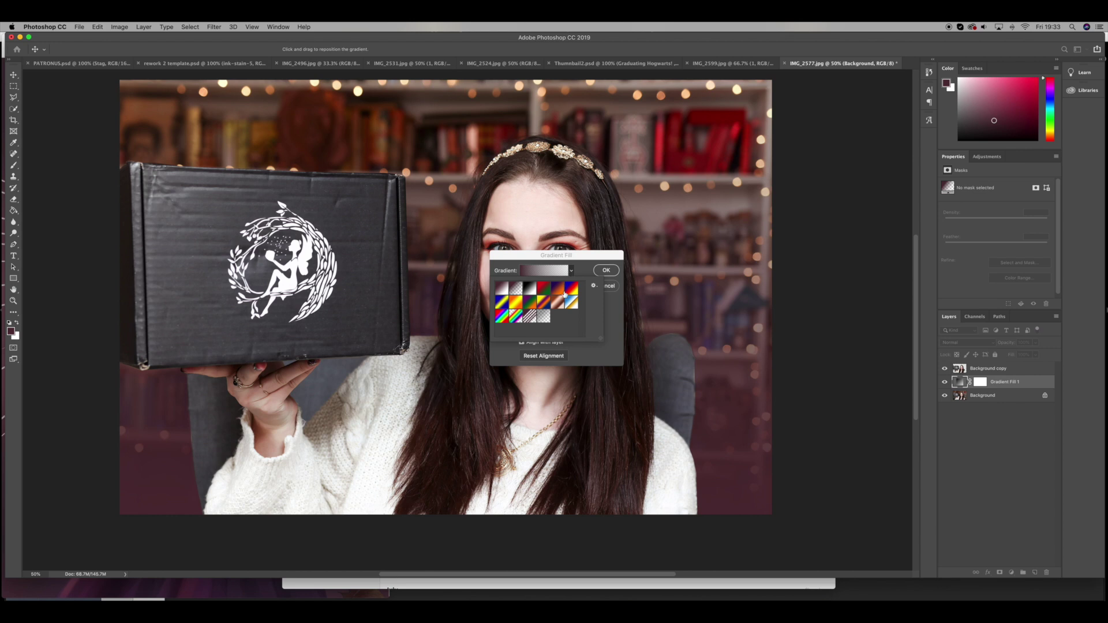
left_click(561, 293)
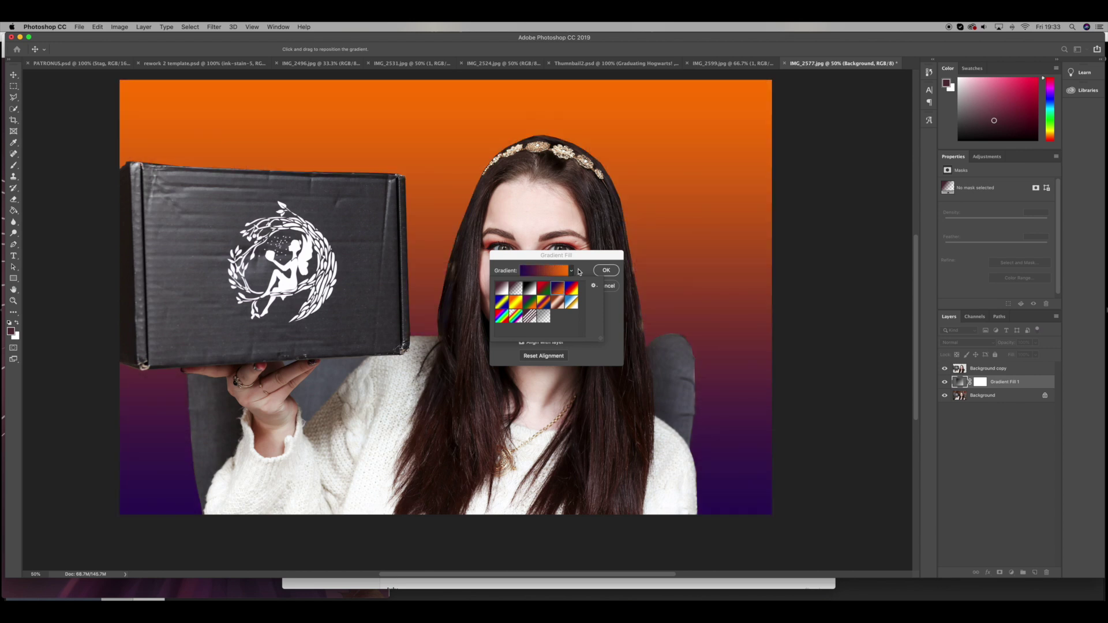
left_click(577, 271)
left_click(534, 301)
left_click_drag(526, 305, 534, 305)
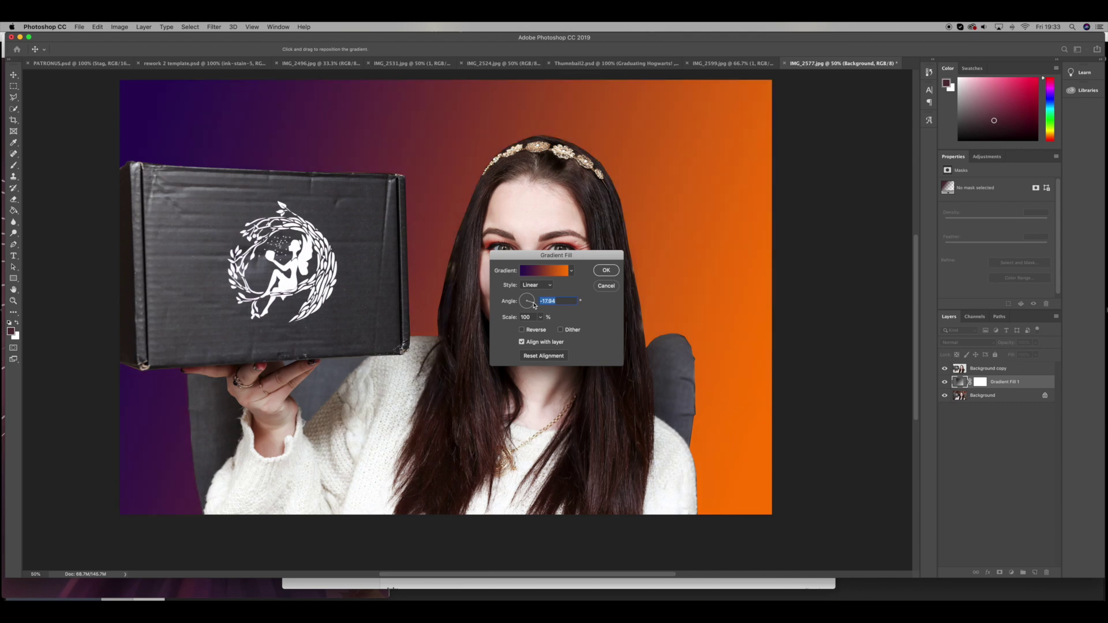
Compare other gradient presets, return to violet-to-orange at about -120°, and confirm.
left_click(571, 271)
left_click(572, 287)
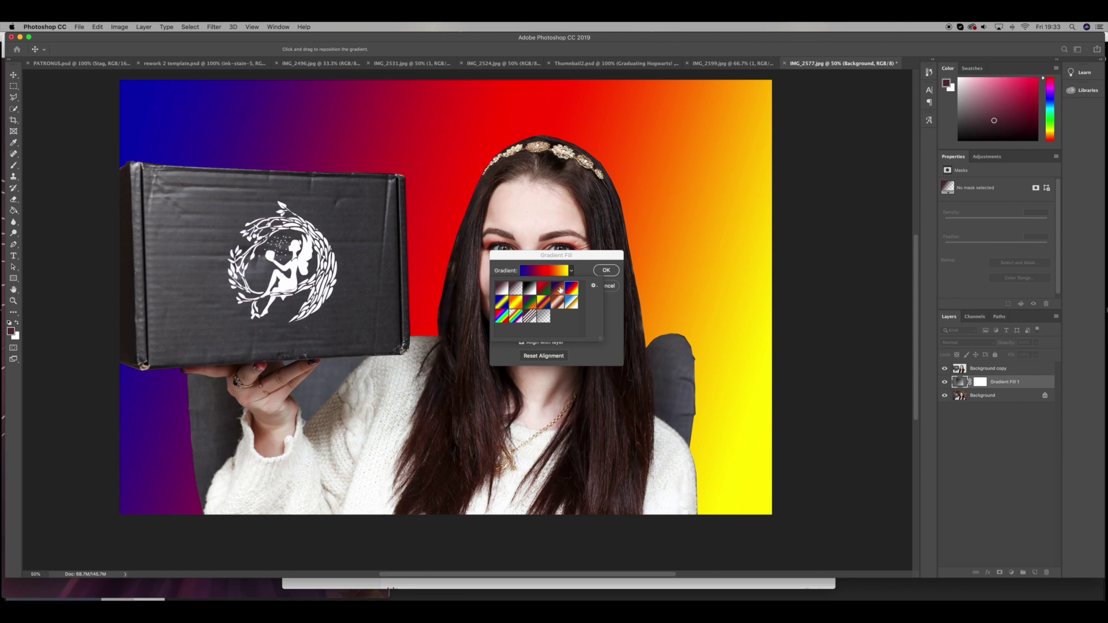
left_click(559, 289)
left_click(531, 303)
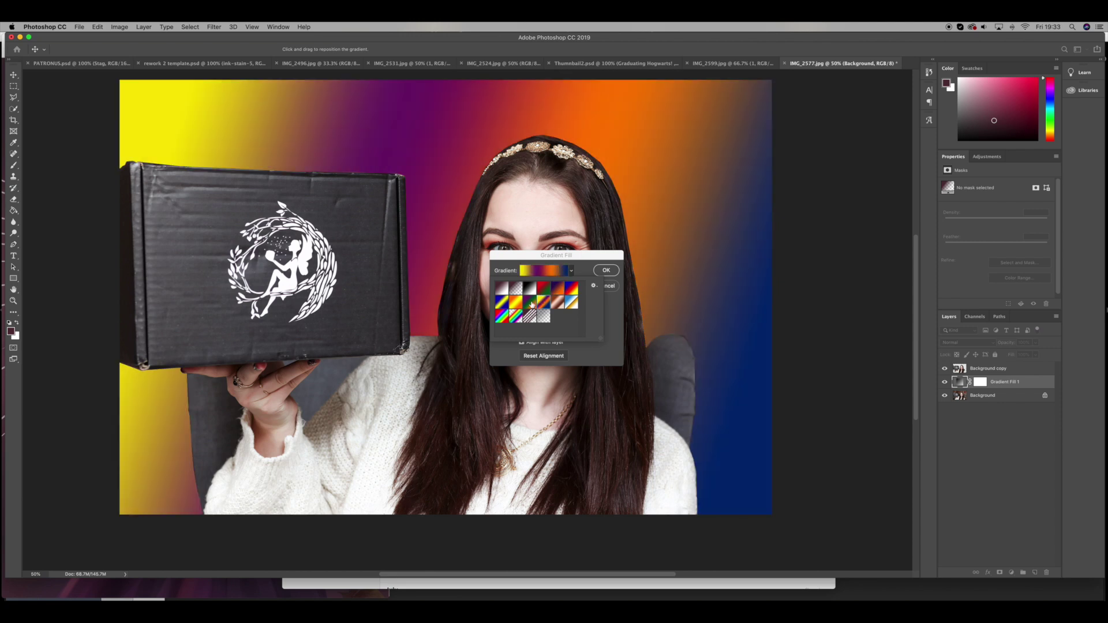
left_click(531, 302)
left_click(558, 287)
left_click_drag(527, 301, 525, 309)
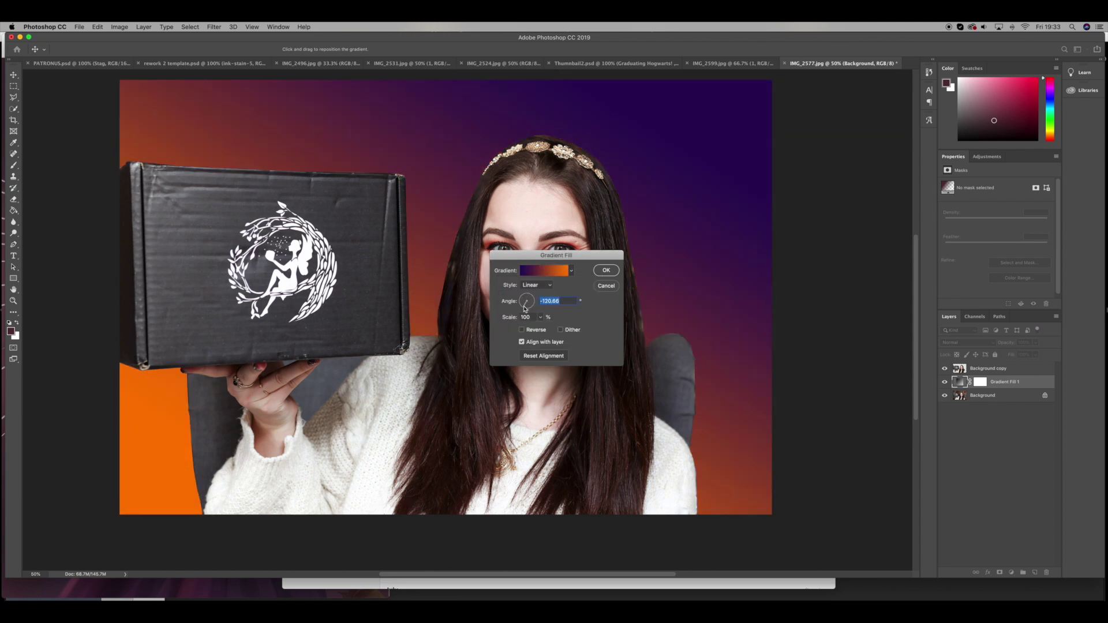
left_click(605, 272)
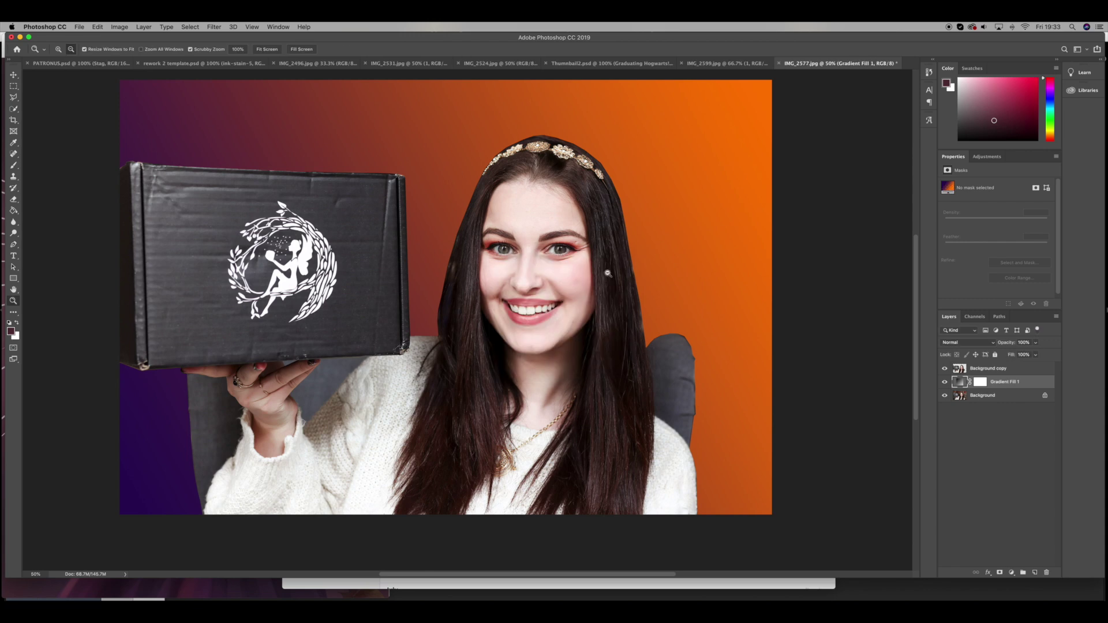
Set Gradient Fill 1's blend mode to Color.
left_click(971, 344)
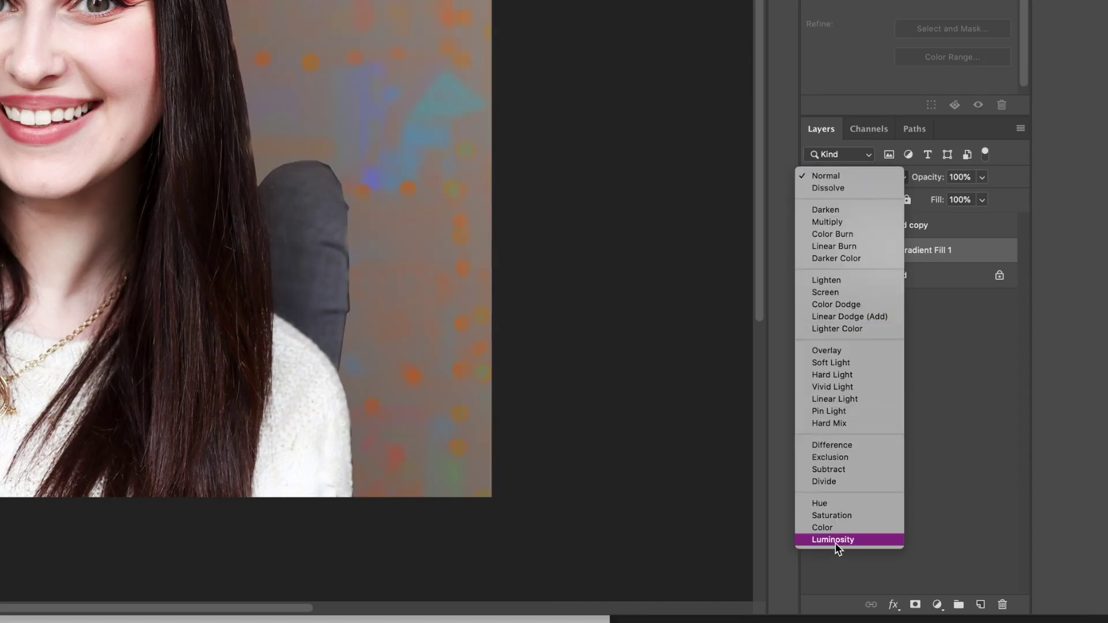
left_click(842, 527)
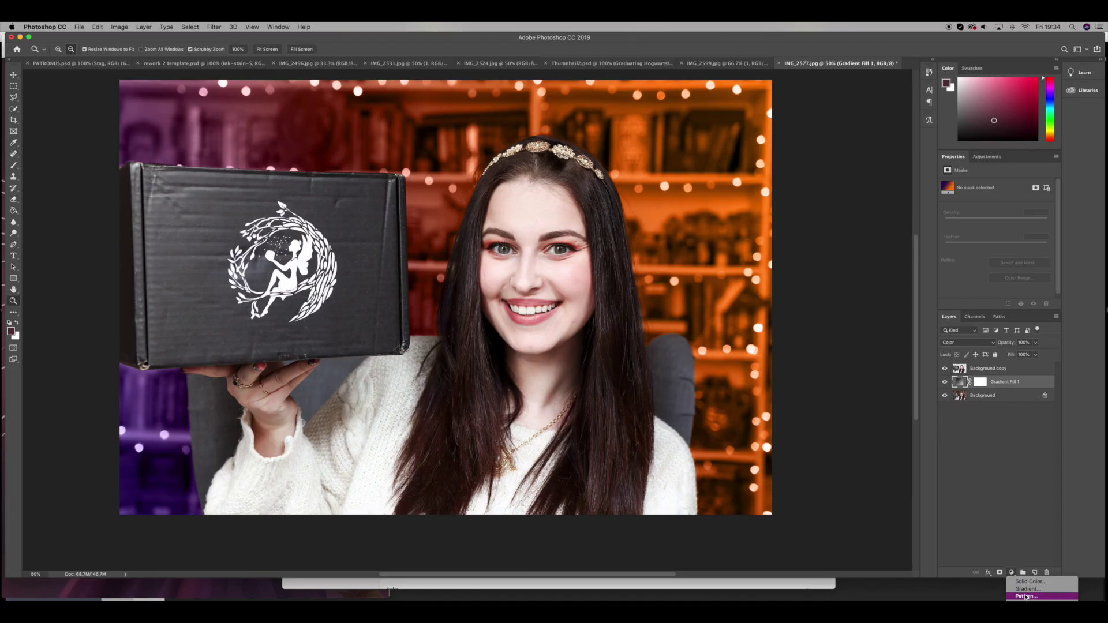
left_click(938, 605)
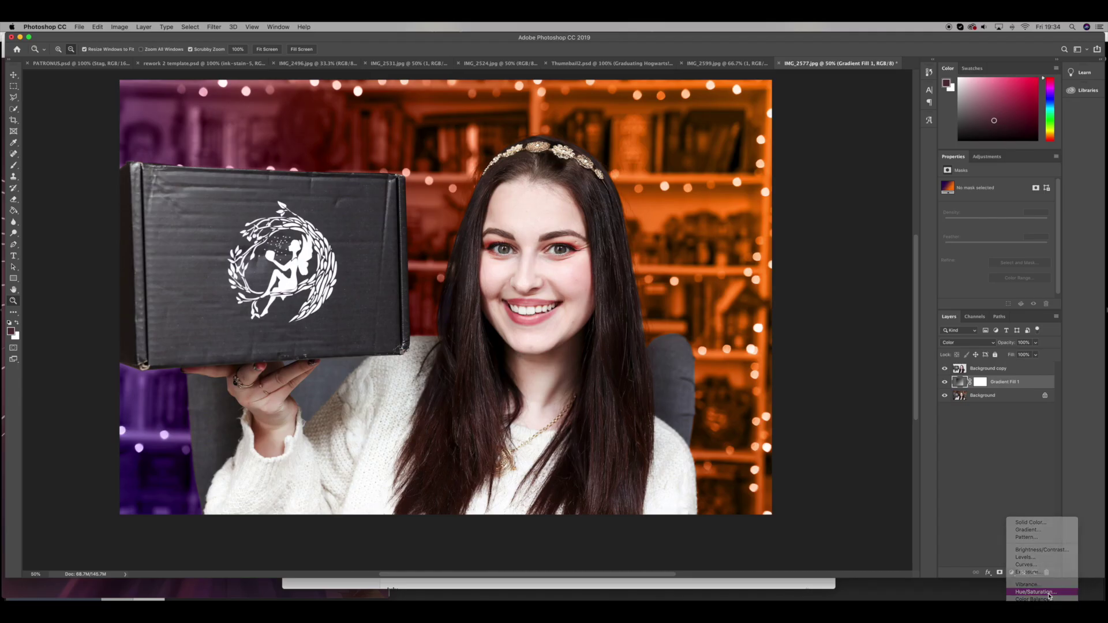
Add a Hue/Saturation layer with saturation about -28 and hue shifted to -37.
left_click(981, 608)
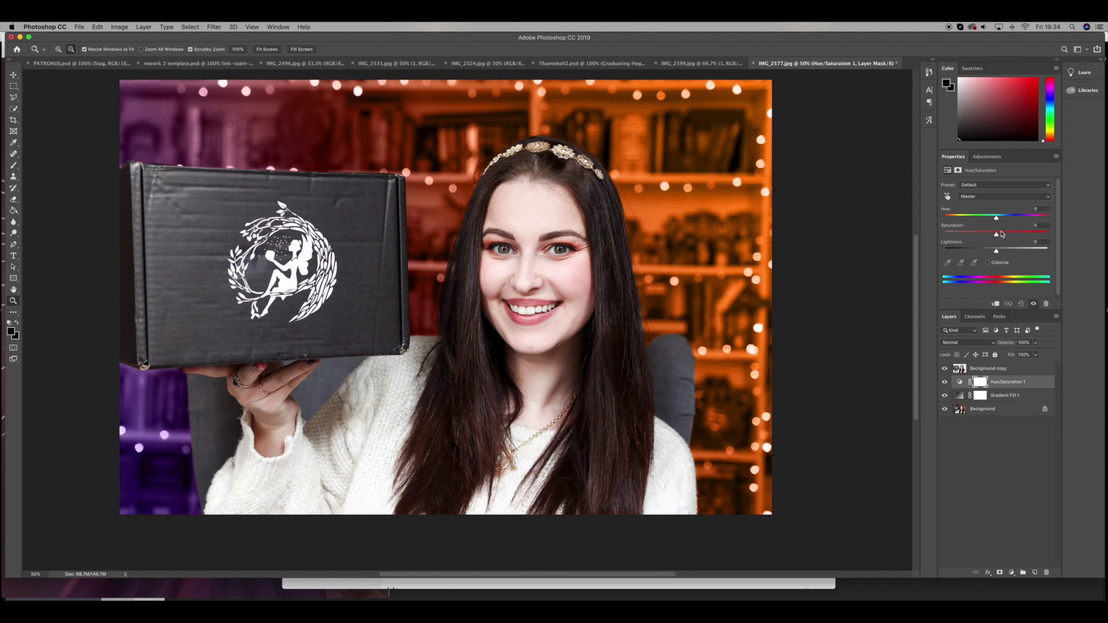
mouse_move(997, 236)
left_mouse_down()
mouse_move(982, 236)
mouse_move(991, 218)
mouse_move(980, 224)
left_mouse_up()
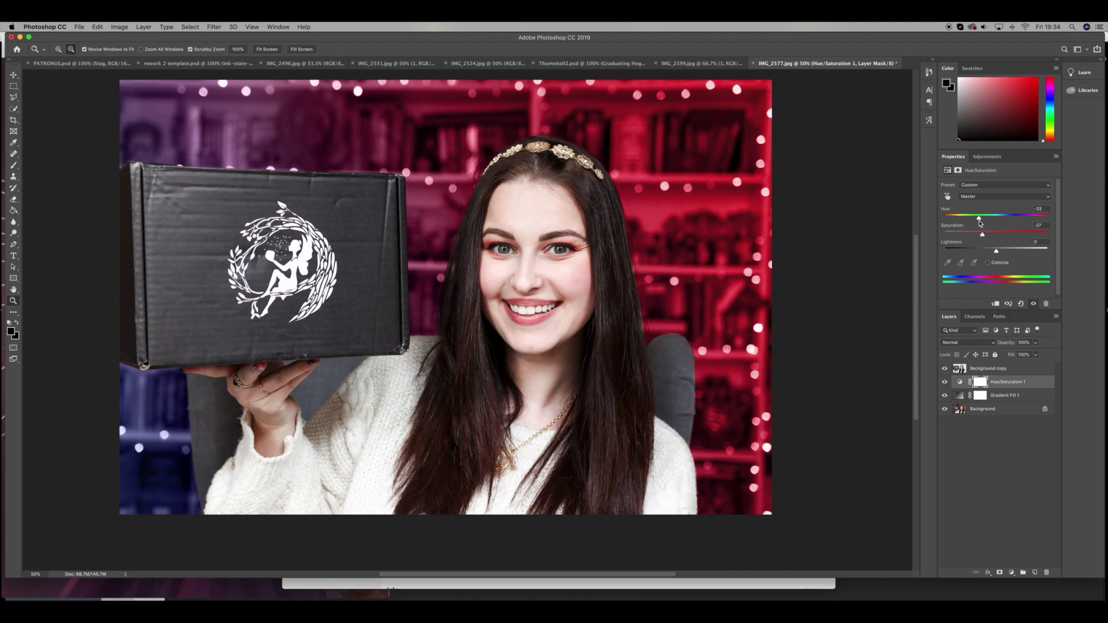
left_click_drag(979, 220, 1000, 254)
left_click_drag(978, 218, 979, 218)
Re-angle Gradient Fill 1 to about -41 degrees, then select all four layers.
double_click(960, 396)
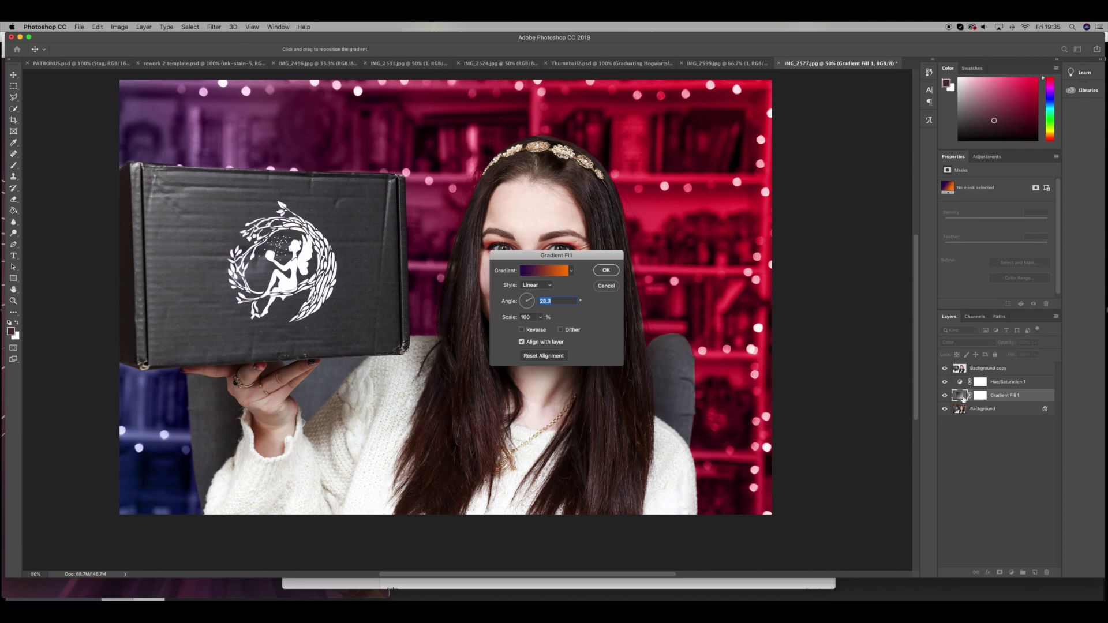
left_click(523, 304)
left_click_drag(555, 255, 809, 114)
left_click_drag(777, 164, 788, 165)
left_click(860, 130)
left_click(1005, 382)
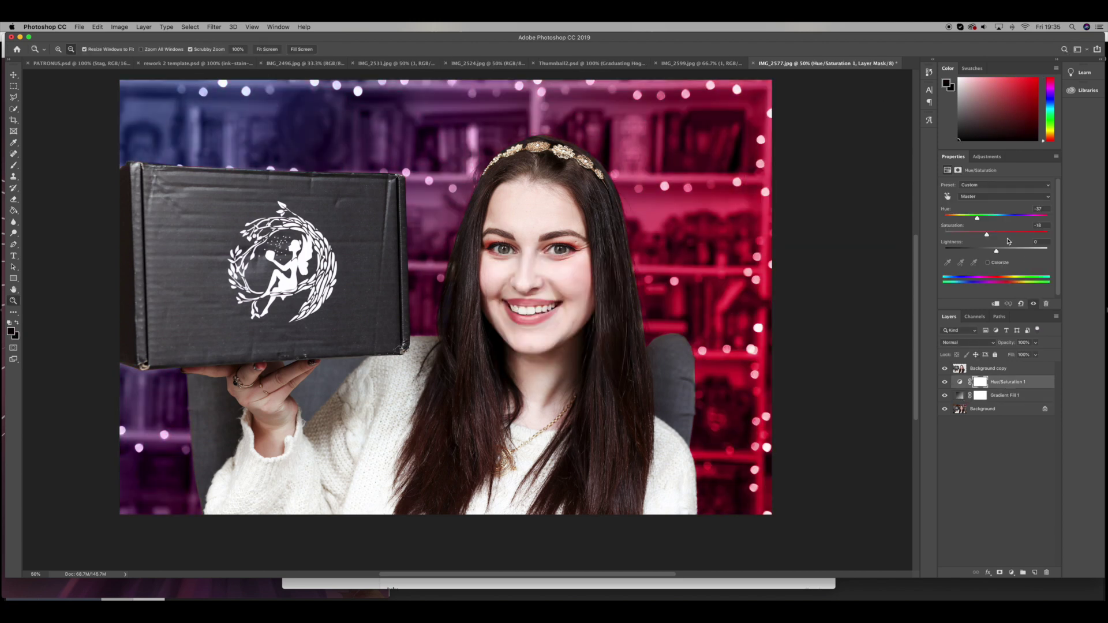
left_click(987, 410)
left_click(1007, 369, "shift")
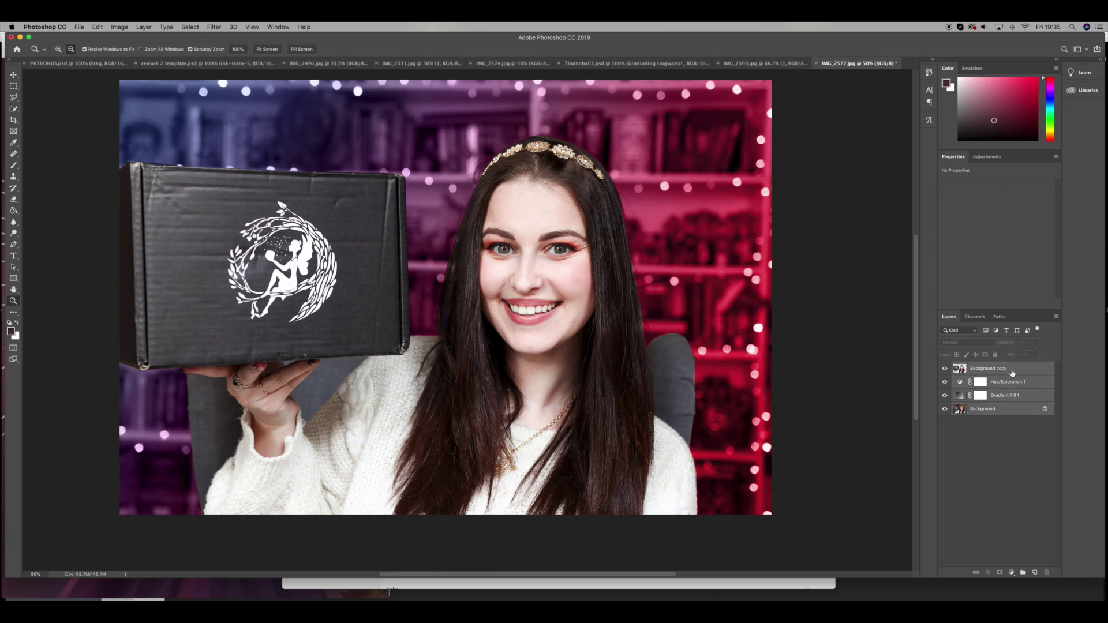
Duplicate all four layers into the Thumbnail2.psd document.
right_click(1011, 373)
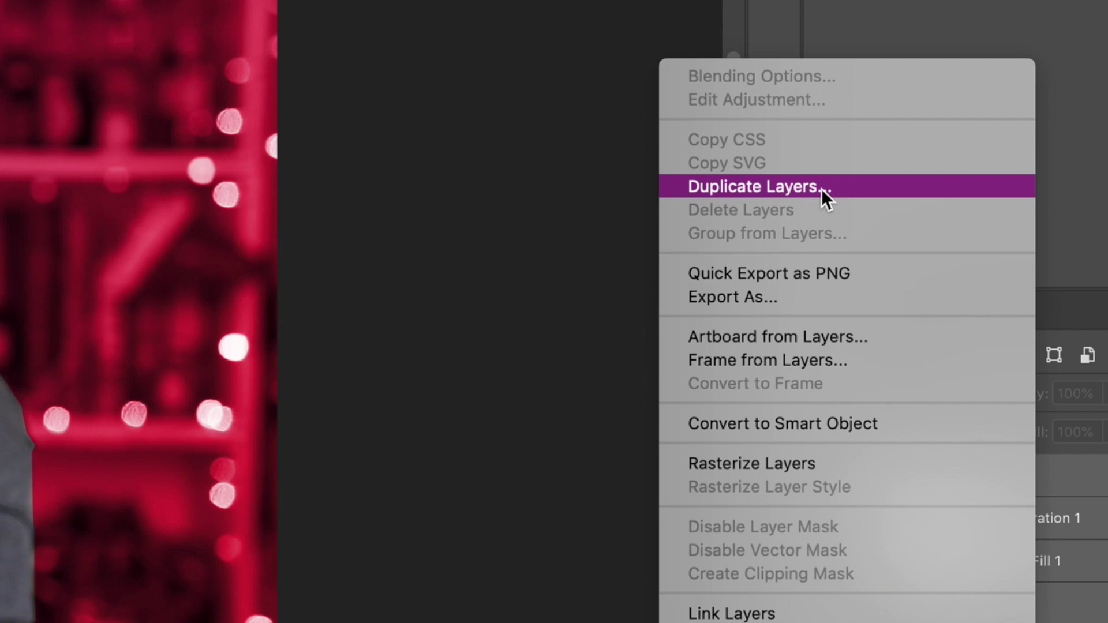
left_click(822, 187)
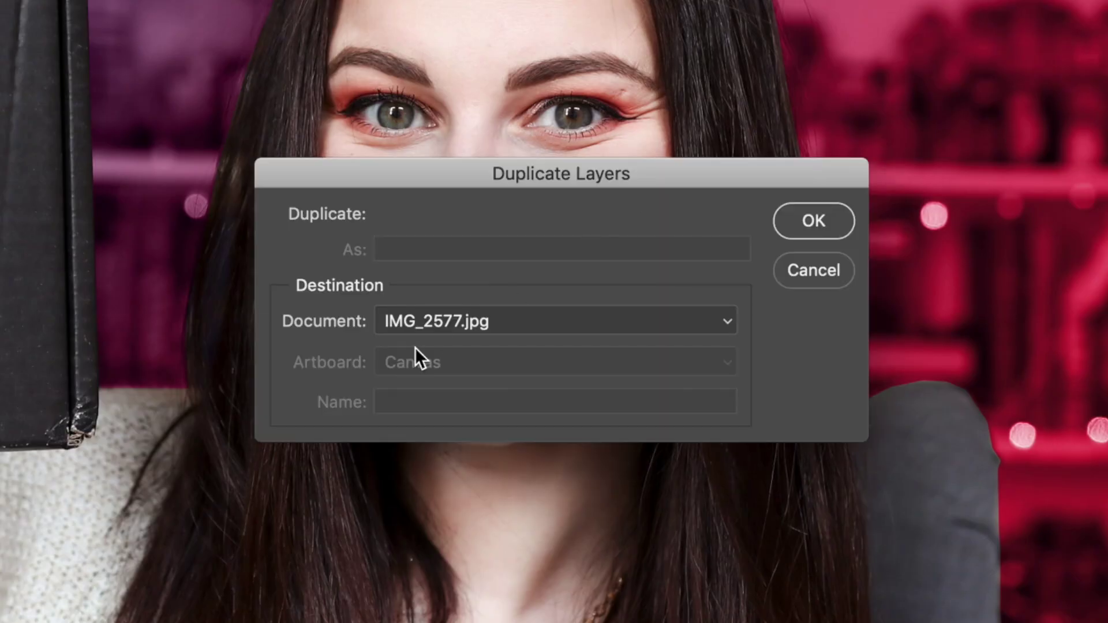
left_click(425, 326)
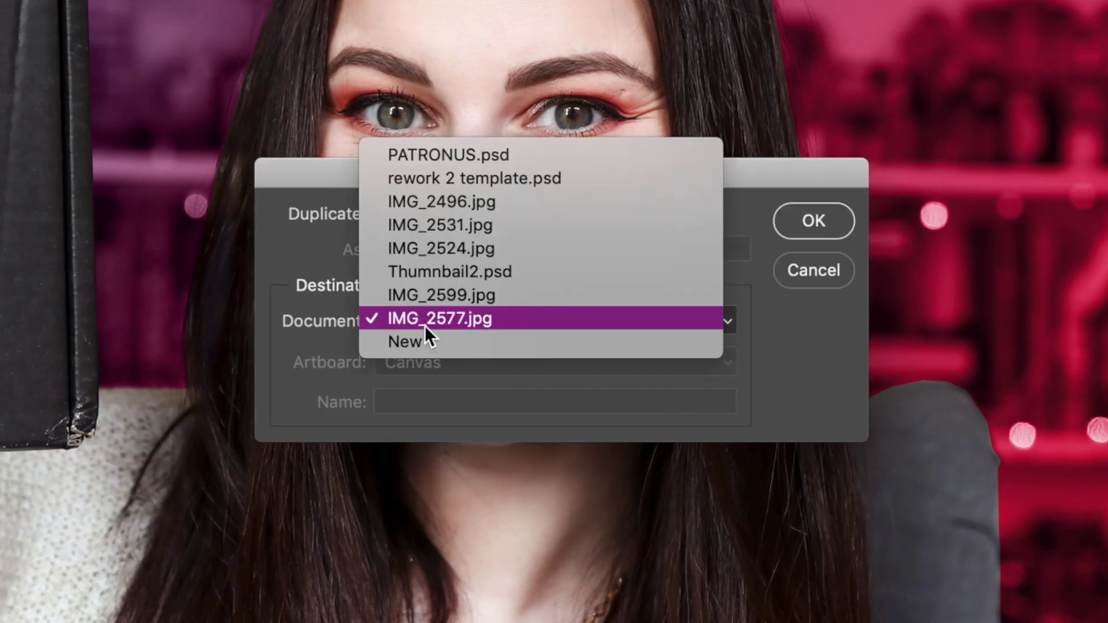
left_click(521, 274)
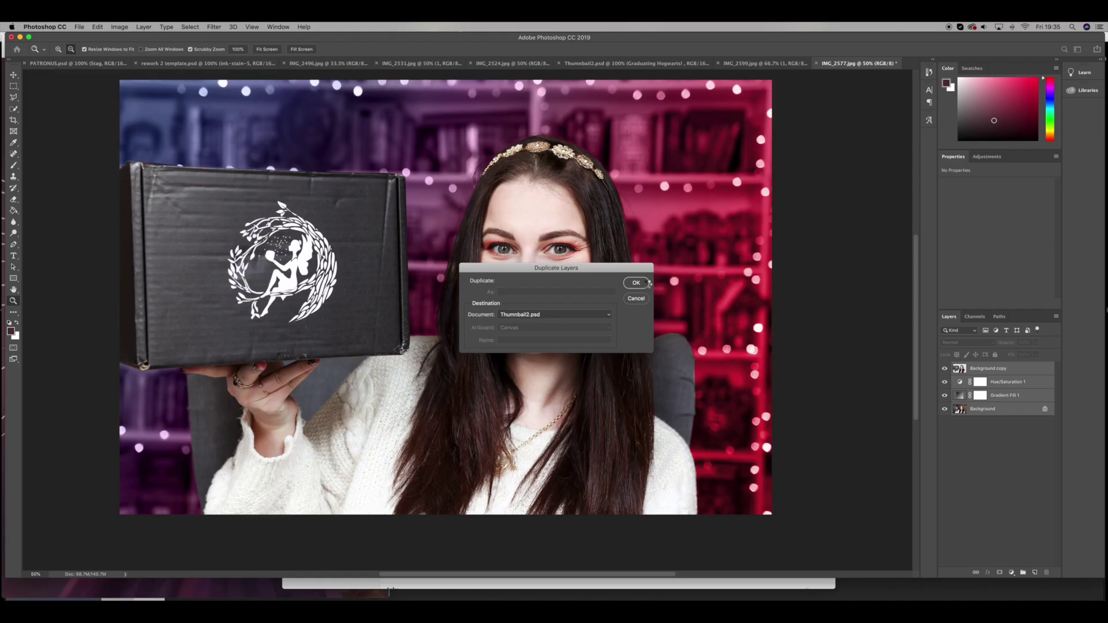
left_click(847, 223)
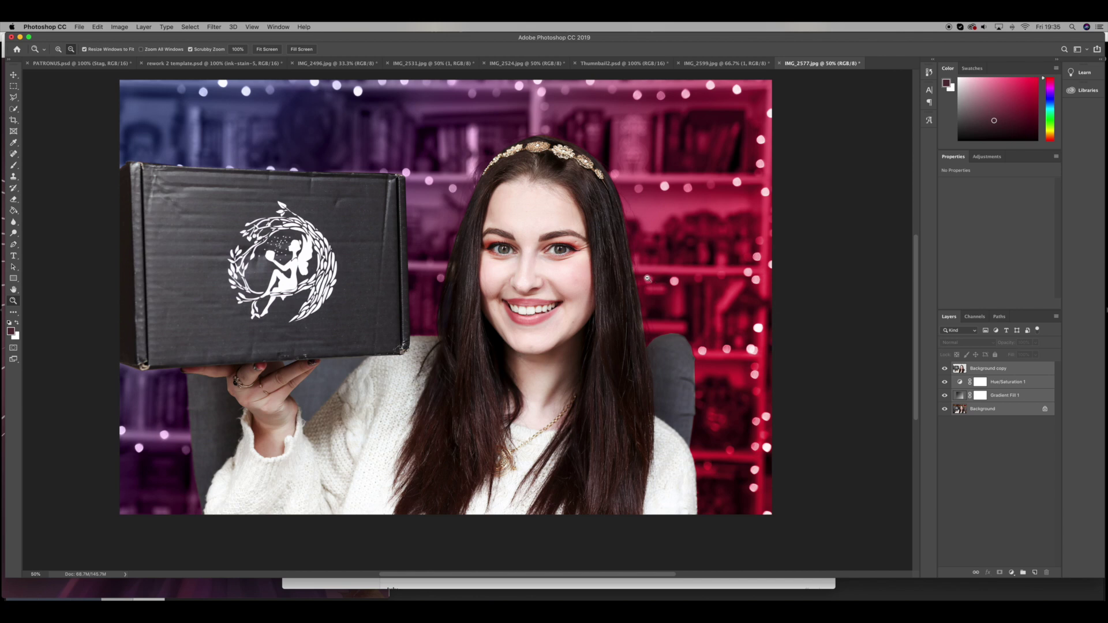
In Thumbnail2.psd, scale the pasted portrait to about 21.79% so it snaps to the canvas guides.
left_click(637, 65)
left_click(13, 75)
left_click_drag(329, 242, 794, 537)
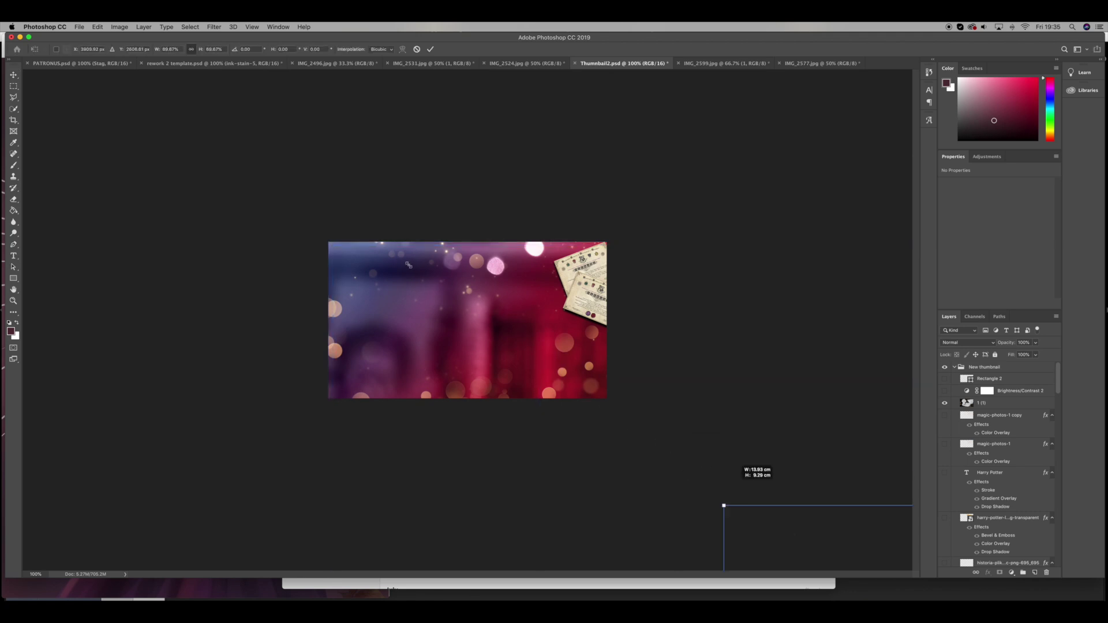
left_click_drag(338, 235, 359, 252)
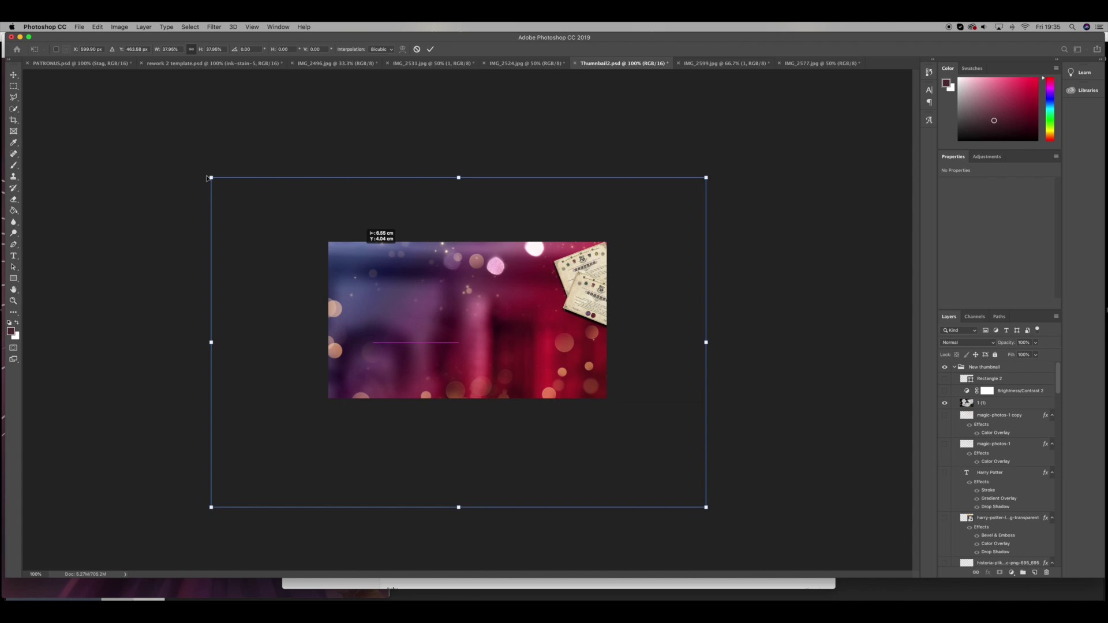
left_click_drag(206, 178, 399, 302)
left_click_drag(594, 382, 521, 320)
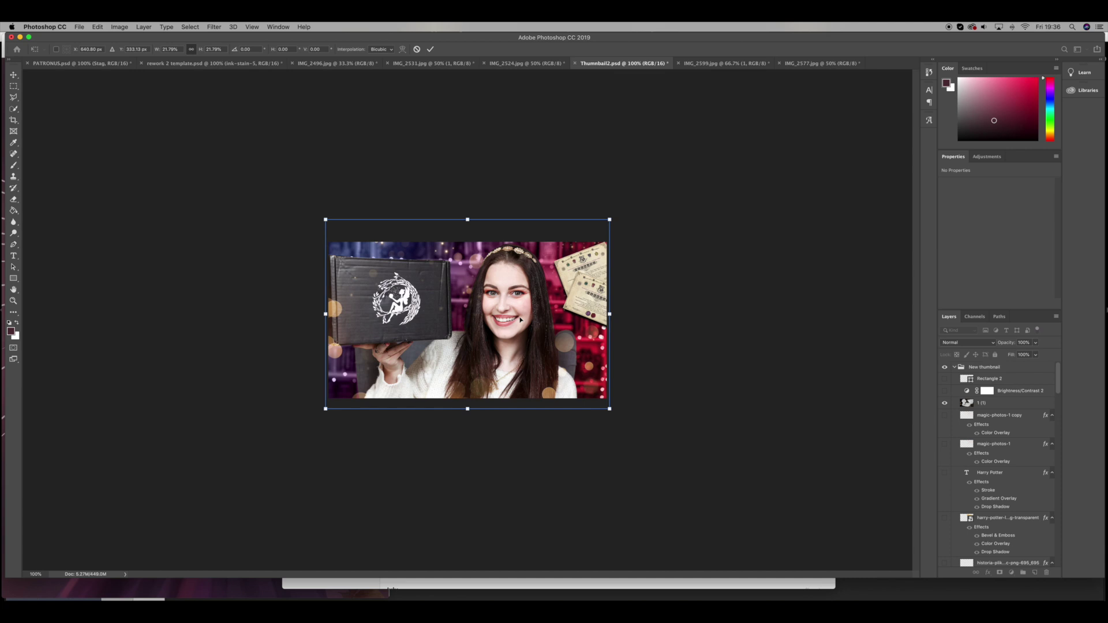
Commit the portrait resize and delete the Healer and Curse Breaker diploma layers.
left_click(430, 49)
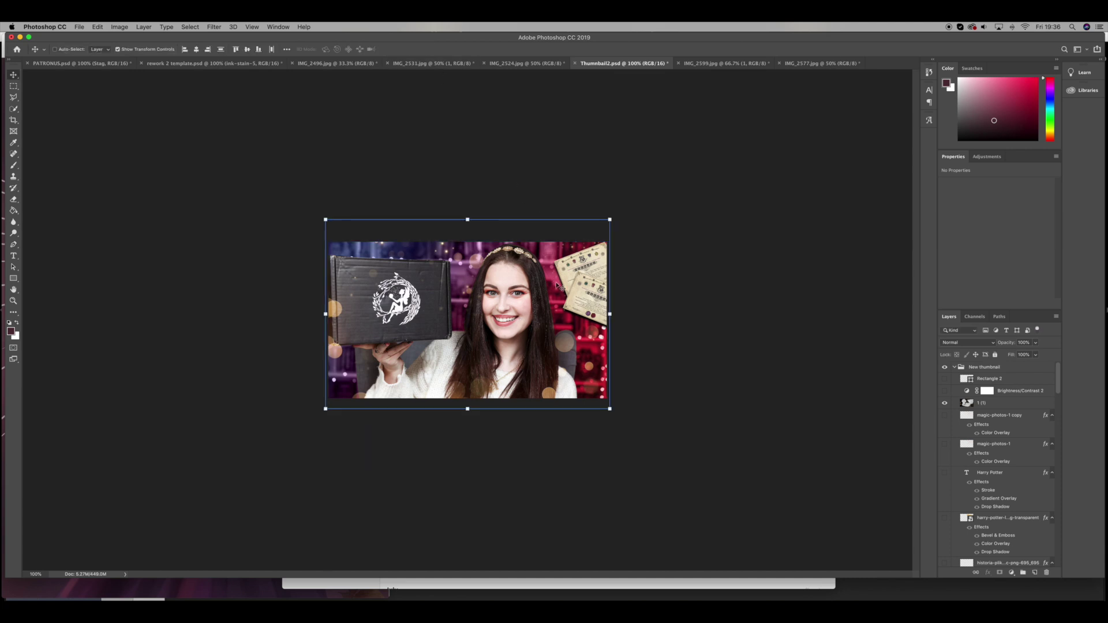
scroll(993, 410, "down", 5)
scroll(993, 409, "down", 5)
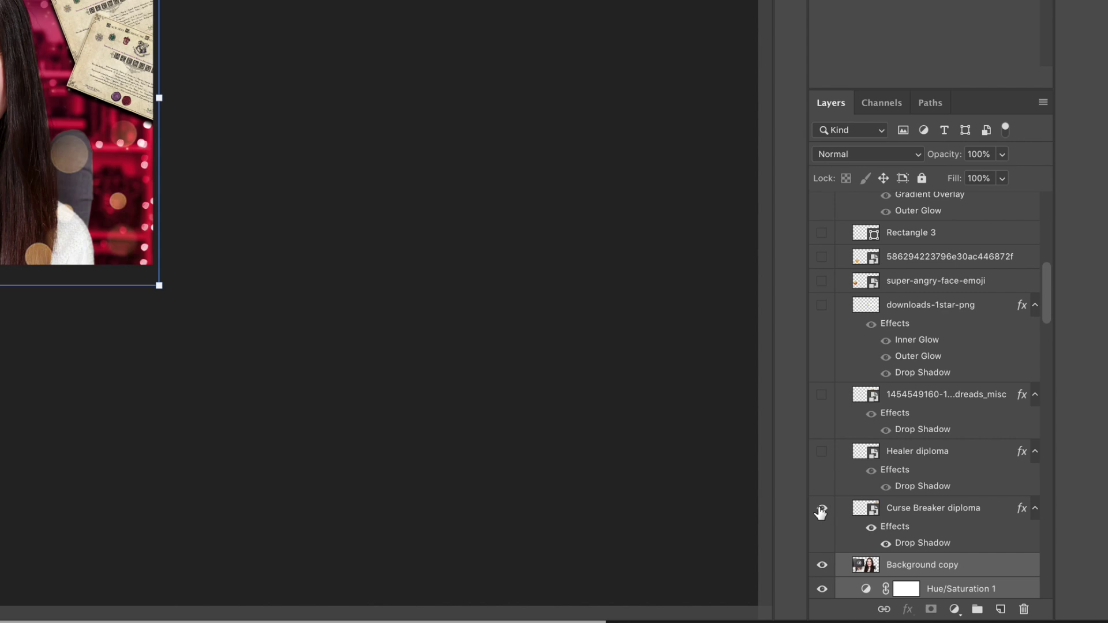
left_click(945, 493)
left_click(1004, 493)
key("Delete")
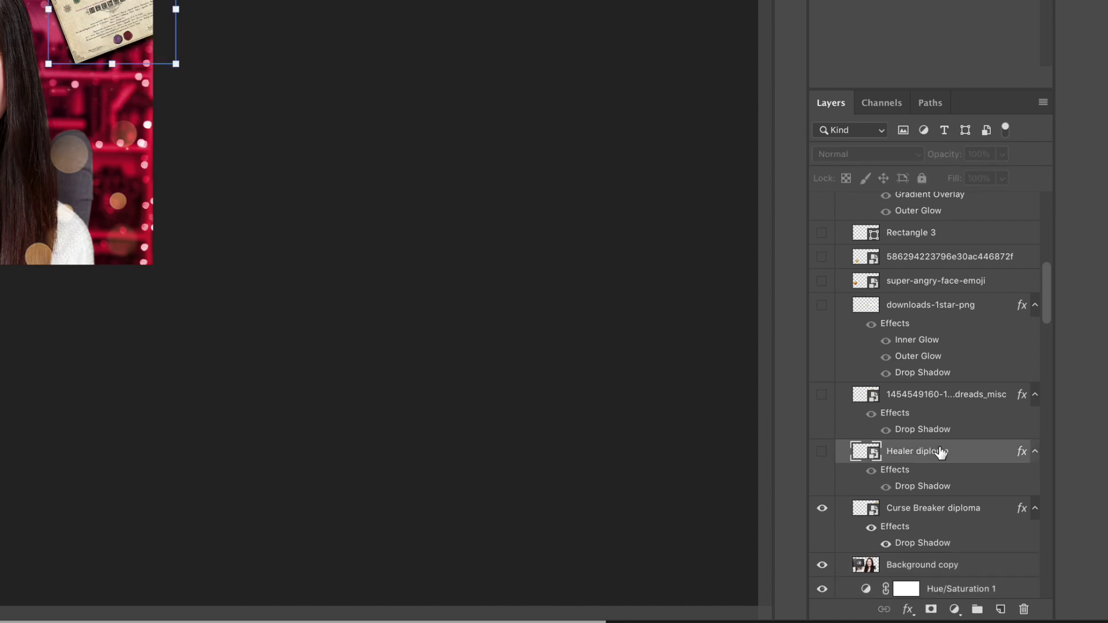
key("Delete")
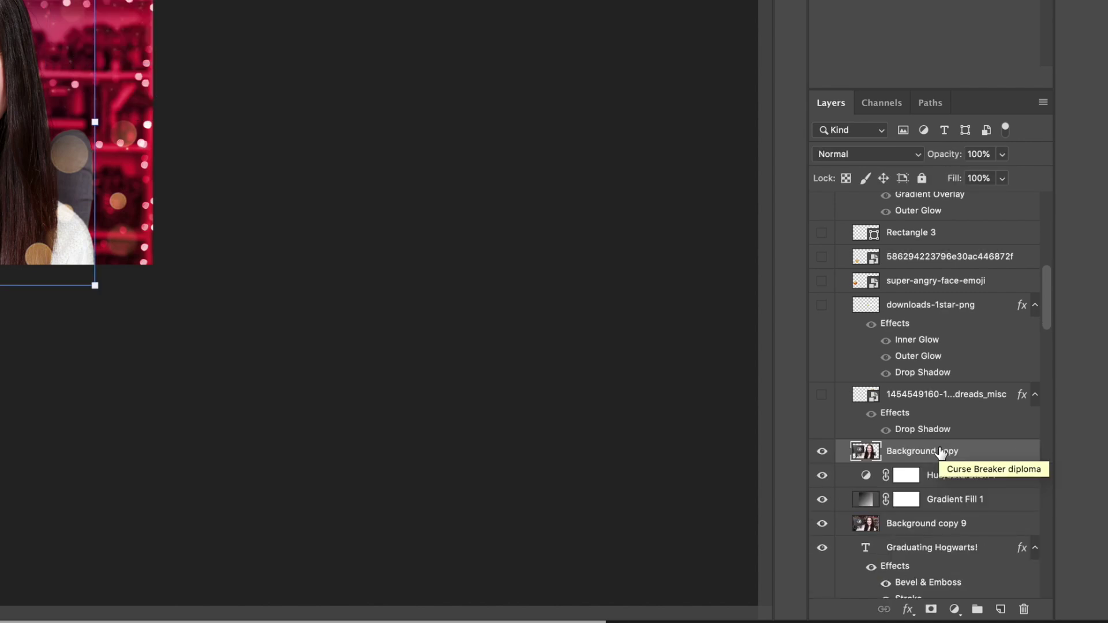
Move Background copy 9, Gradient Fill 1 and Hue/Saturation 1 lower in the layer stack.
scroll(953, 456, "up", 10)
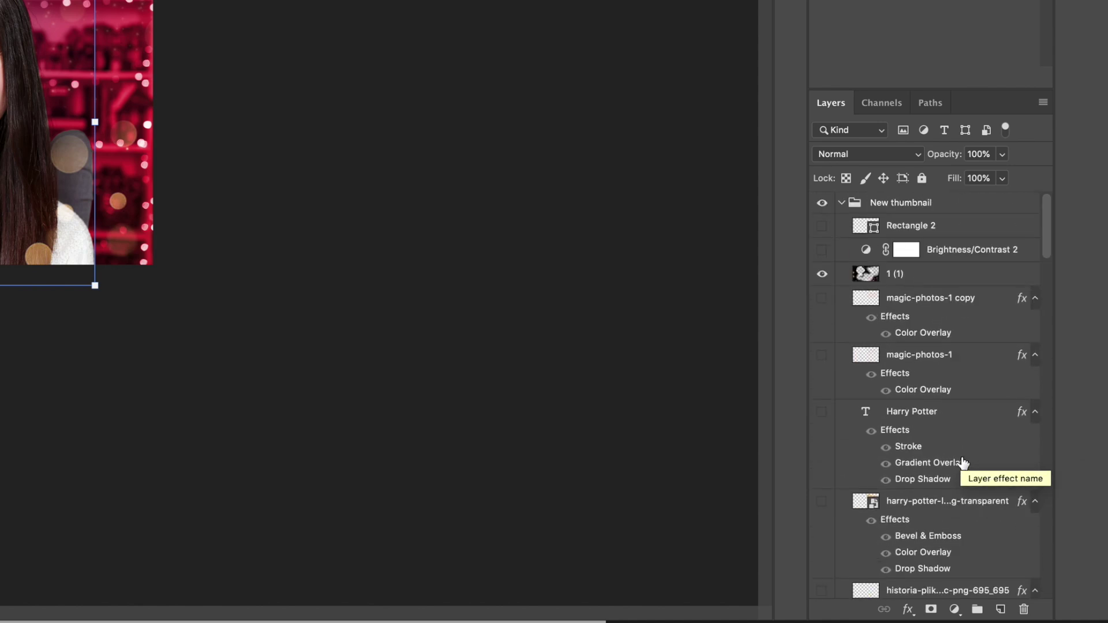
scroll(963, 462, "down", 8)
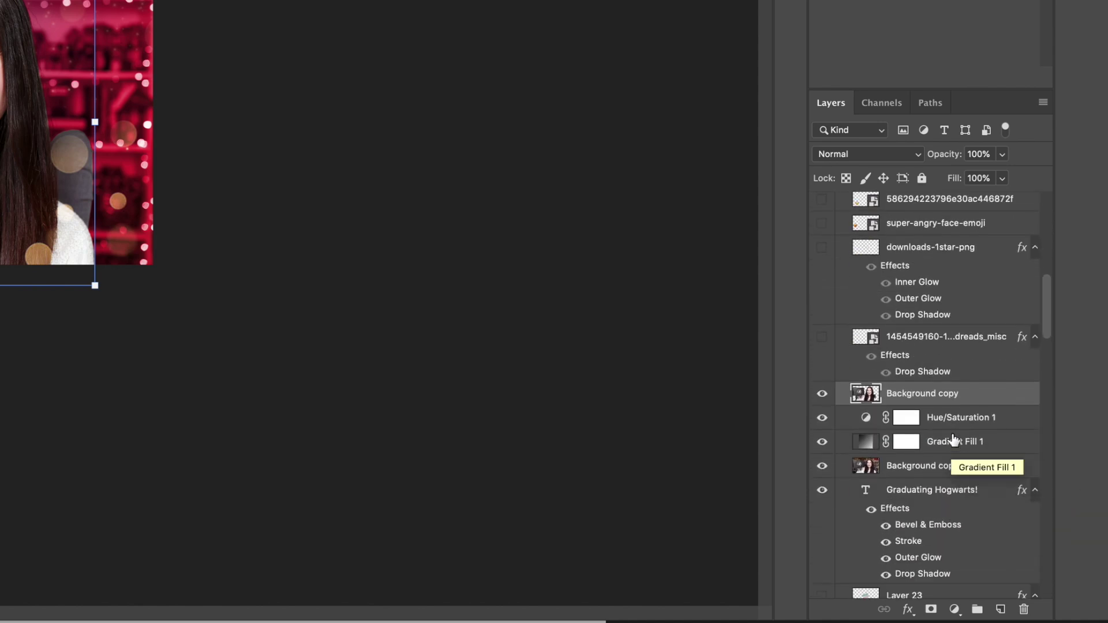
scroll(961, 404, "down", 5)
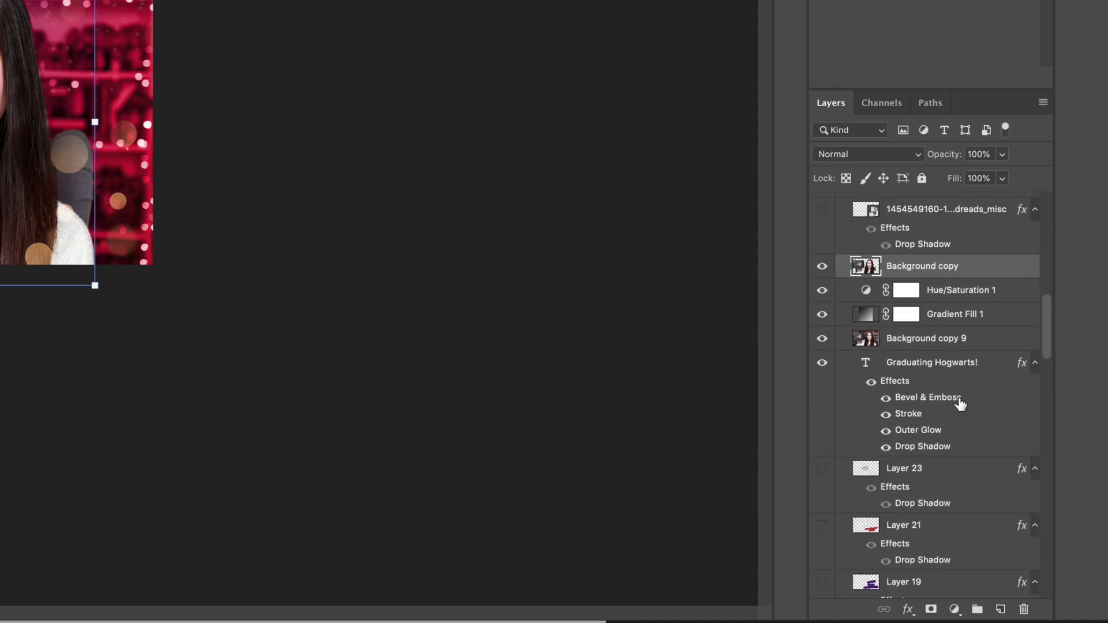
left_click(961, 336)
left_click(970, 318, "shift")
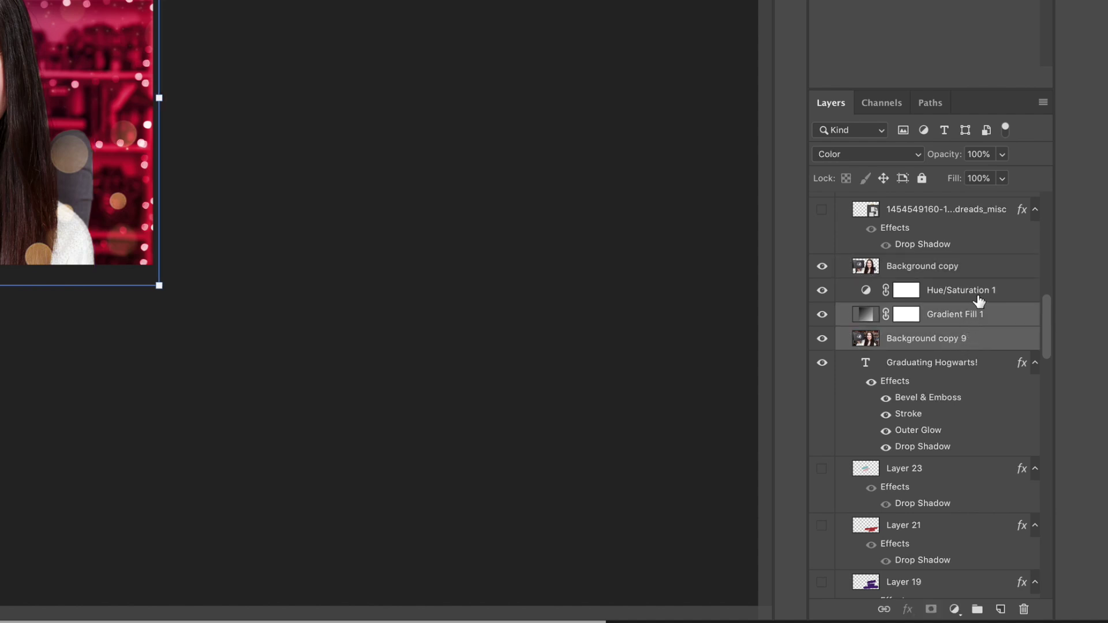
scroll(944, 219, "down", 3)
left_click(944, 208, "shift")
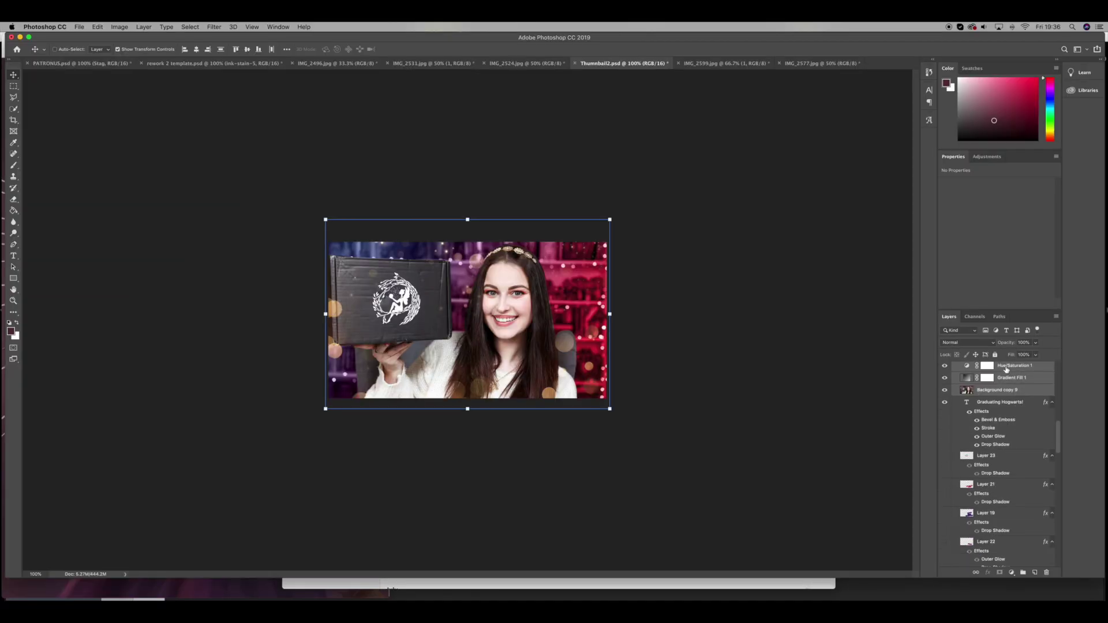
left_click_drag(1007, 370, 1007, 446)
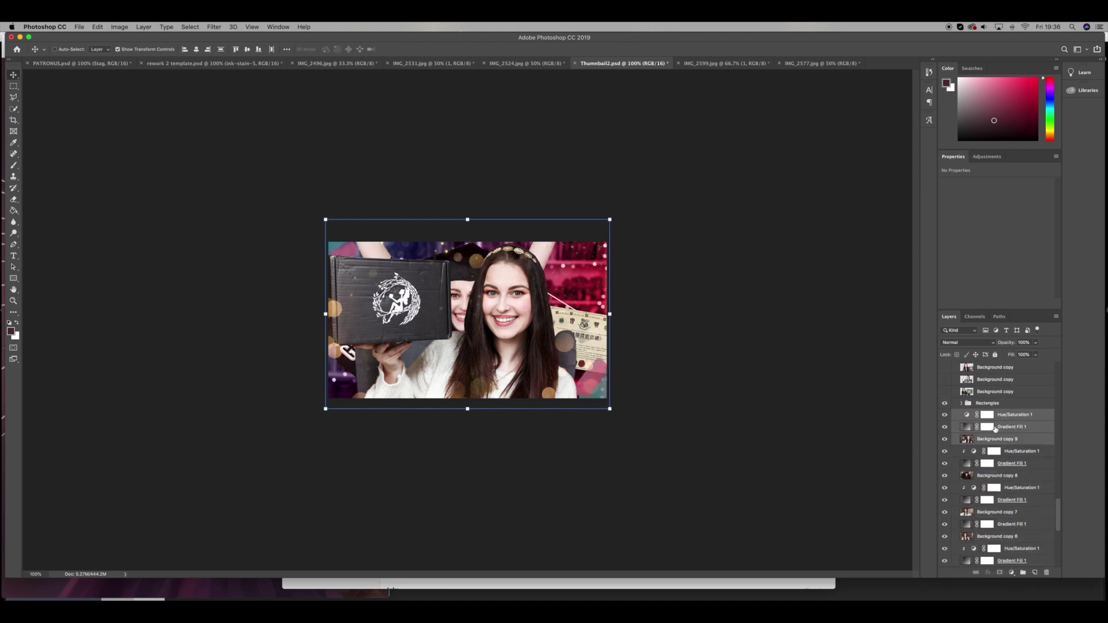
Delete the Hogwarts teacher diploma layer and hide the second portrait.
scroll(1001, 439, "up", 5)
scroll(995, 430, "up", 2)
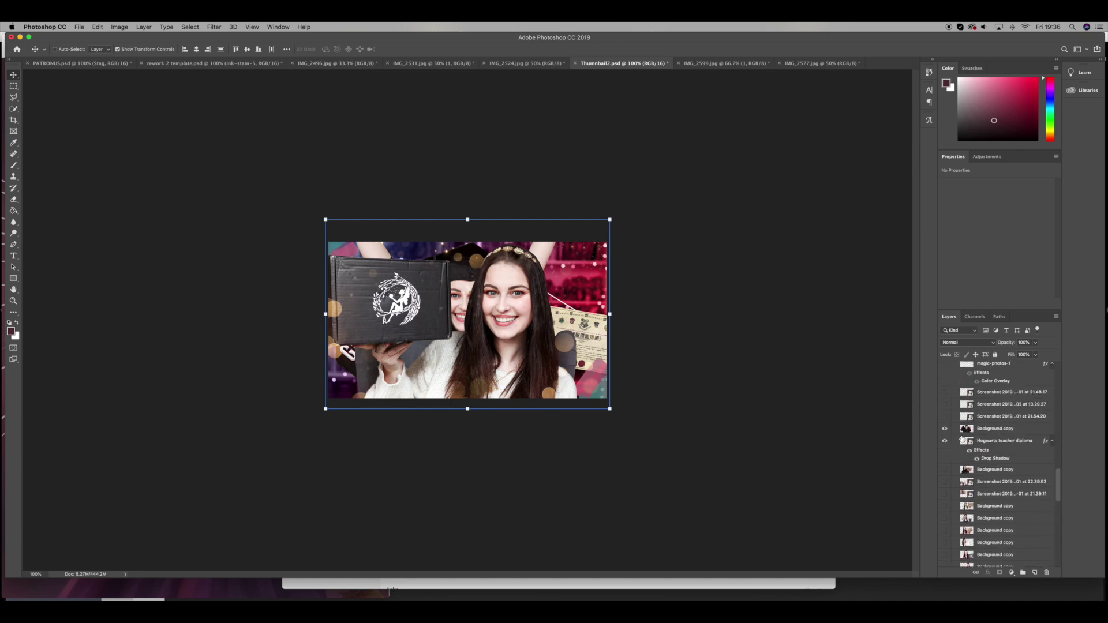
left_click(945, 441)
left_click(951, 442)
key("Delete")
left_click(946, 430)
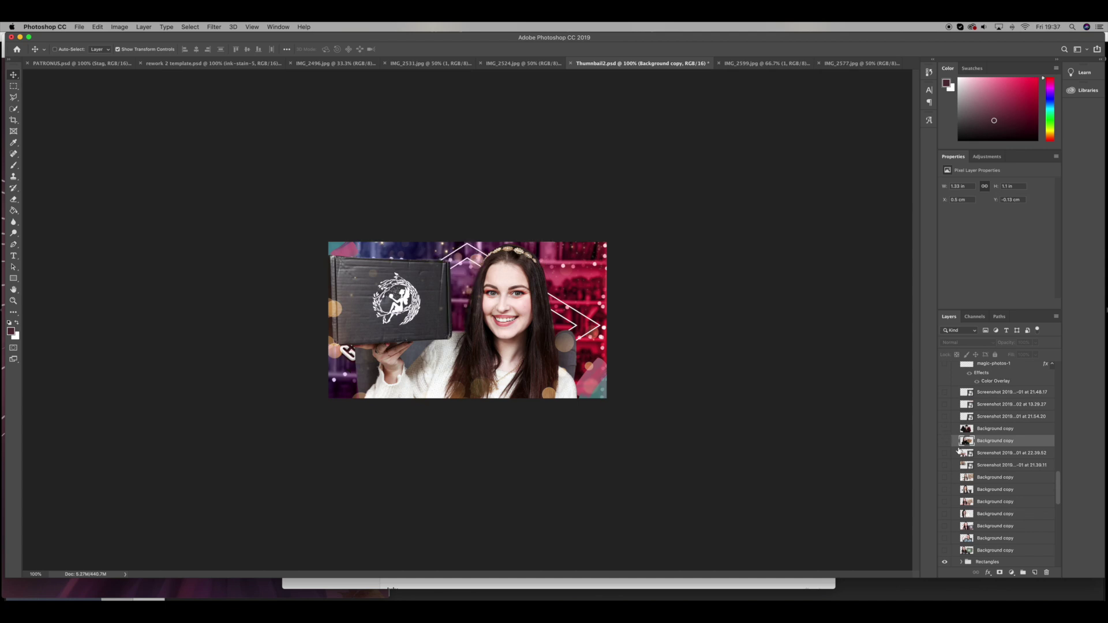
Hide the Rectangles group of arrow outlines.
scroll(959, 451, "down", 2)
left_click(1028, 523)
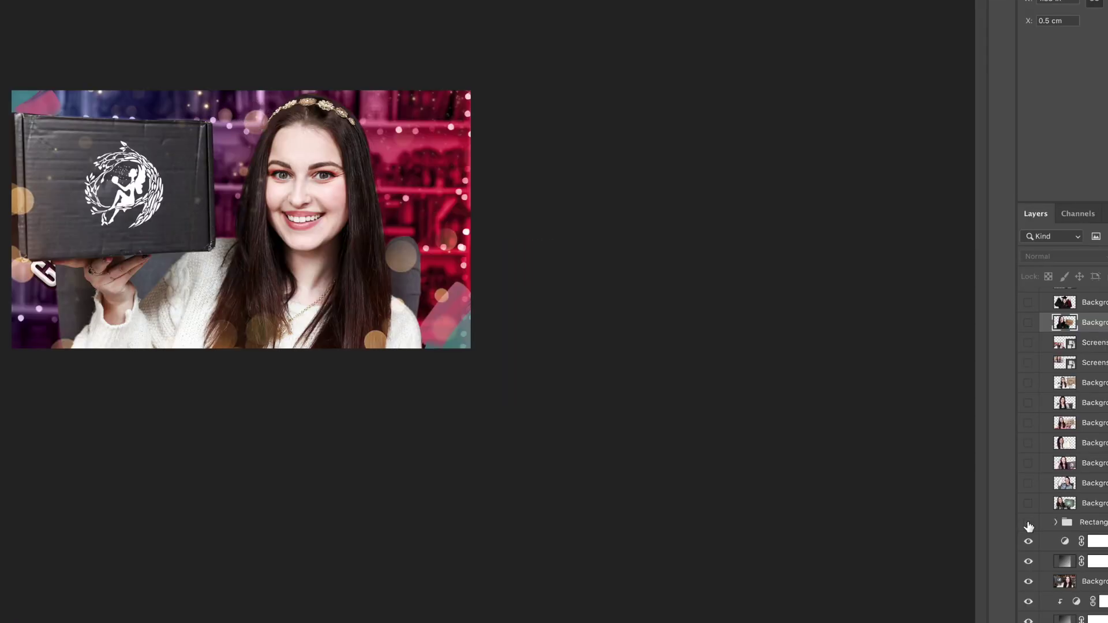
left_click(1029, 523)
left_click(1029, 523)
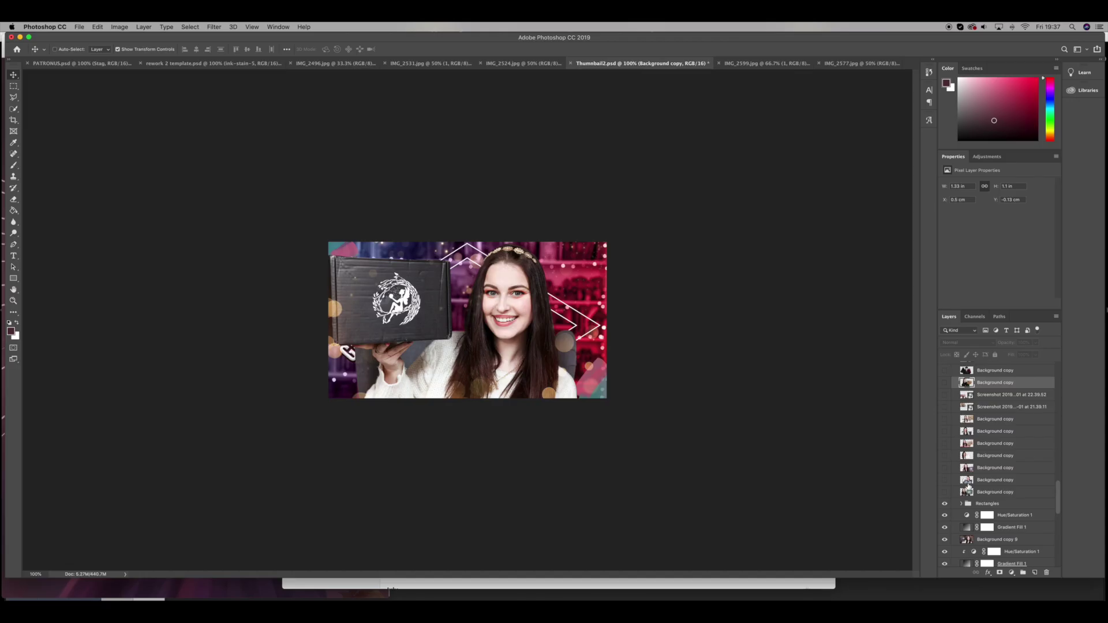
Move a Background copy layer lower so the Graduating Hogwarts! title shows, and select that title layer.
scroll(977, 470, "up", 6)
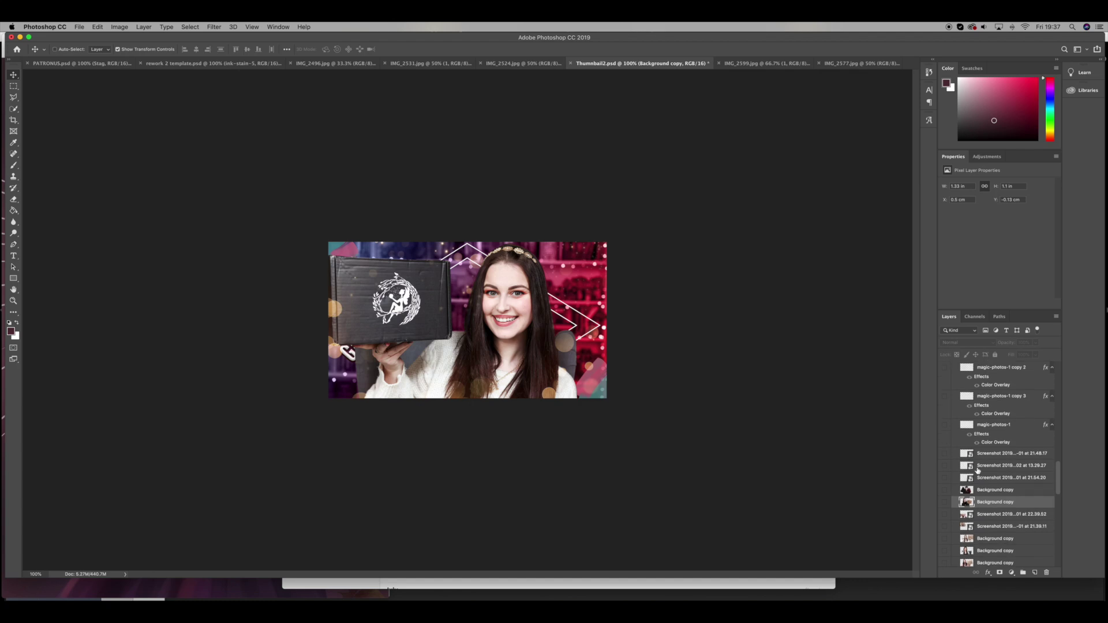
scroll(978, 470, "up", 10)
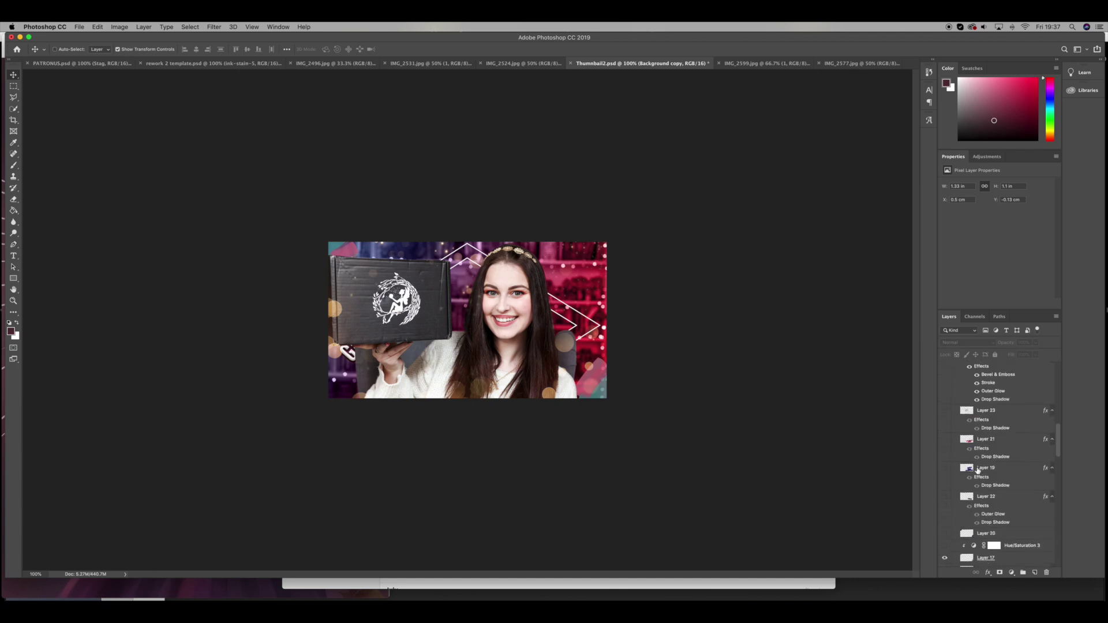
left_click(999, 423)
left_click_drag(1003, 424, 1011, 507)
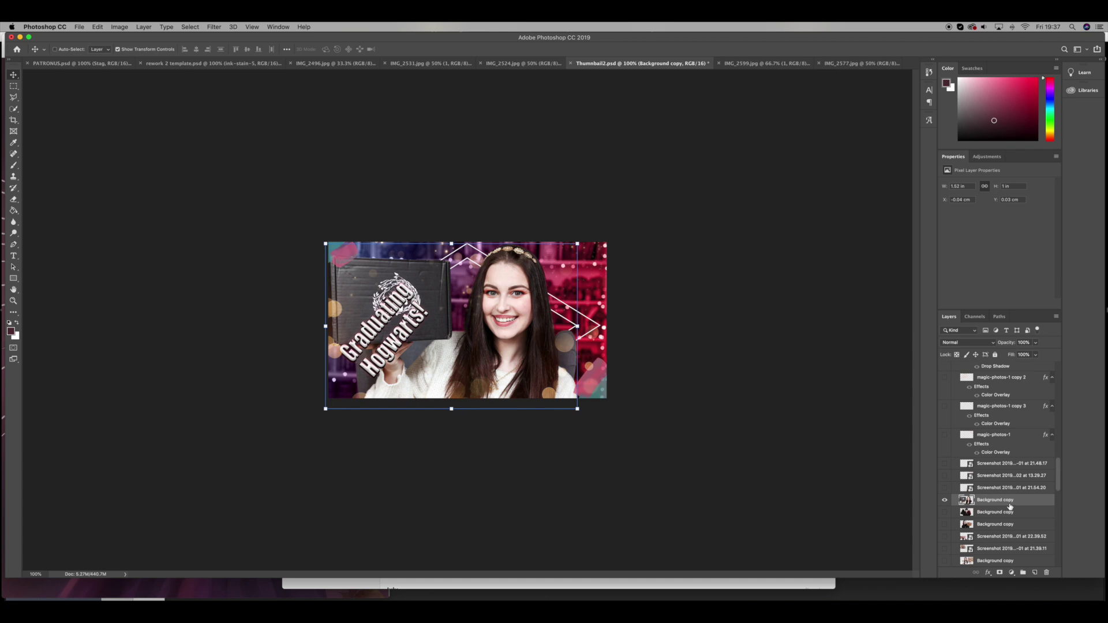
scroll(988, 508, "up", 2)
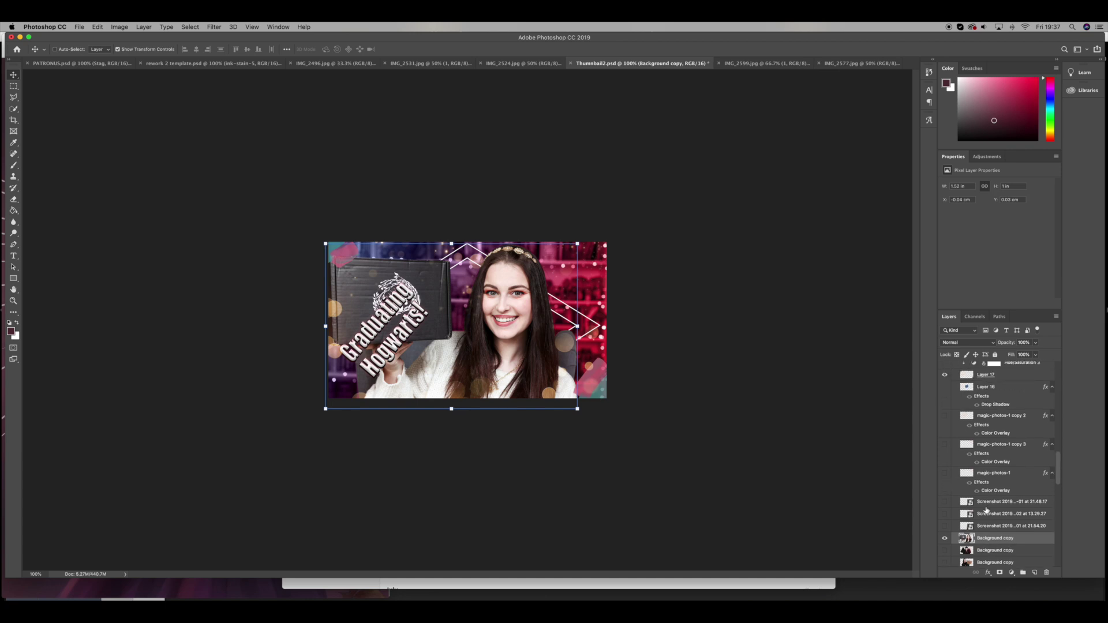
scroll(987, 510, "up", 3)
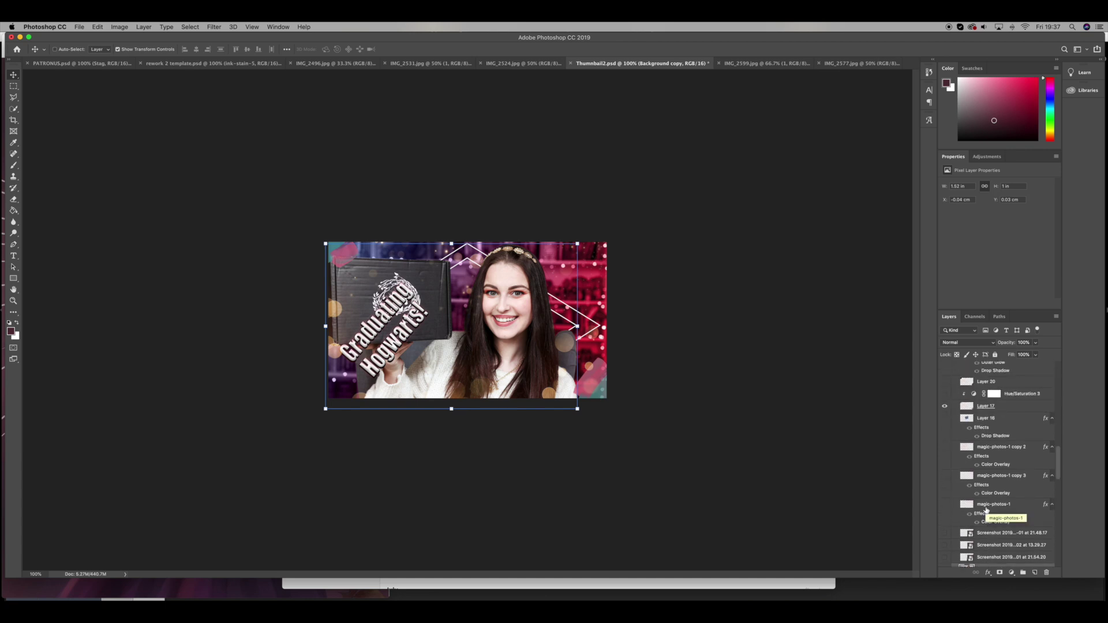
left_click(1010, 409)
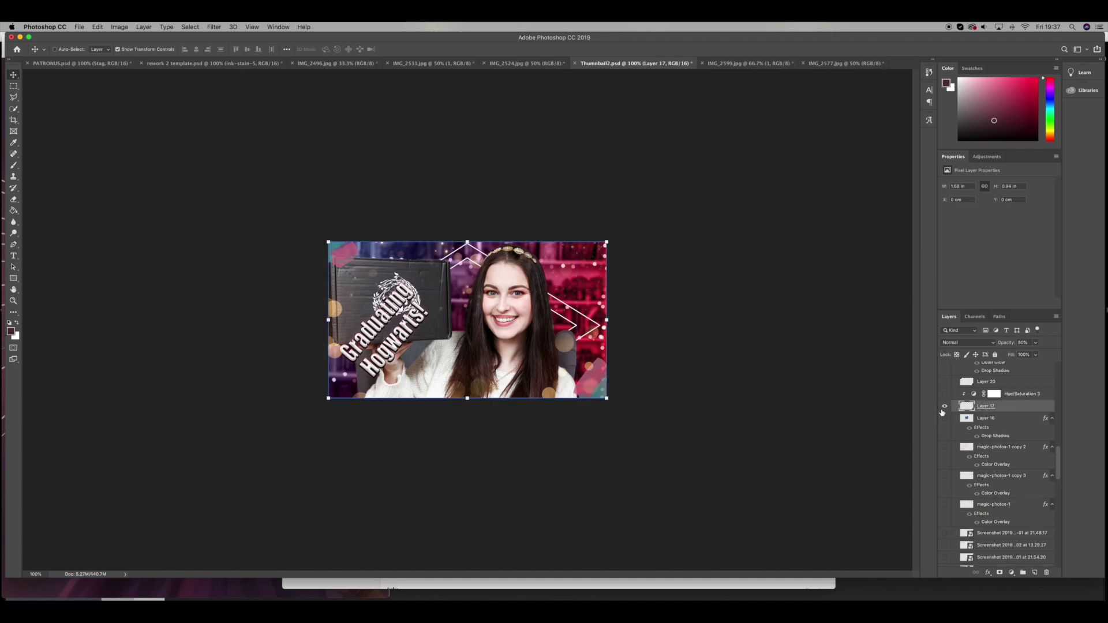
scroll(980, 428, "up", 5)
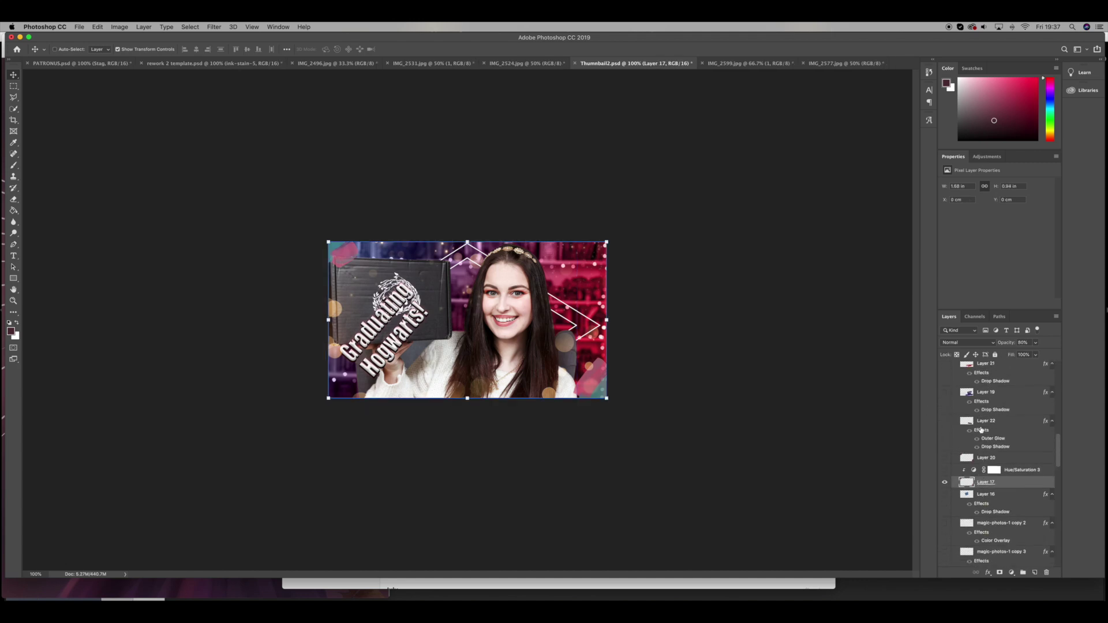
scroll(980, 430, "up", 3)
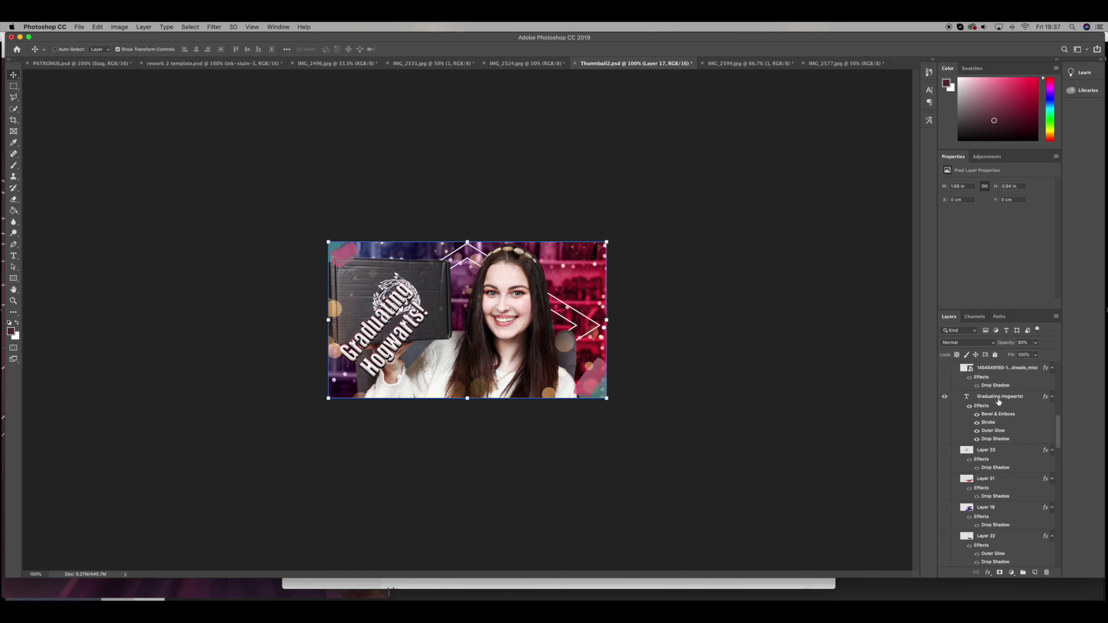
left_click(1000, 398)
Retype the title as 'August' with '19' on a second line.
left_click(13, 258)
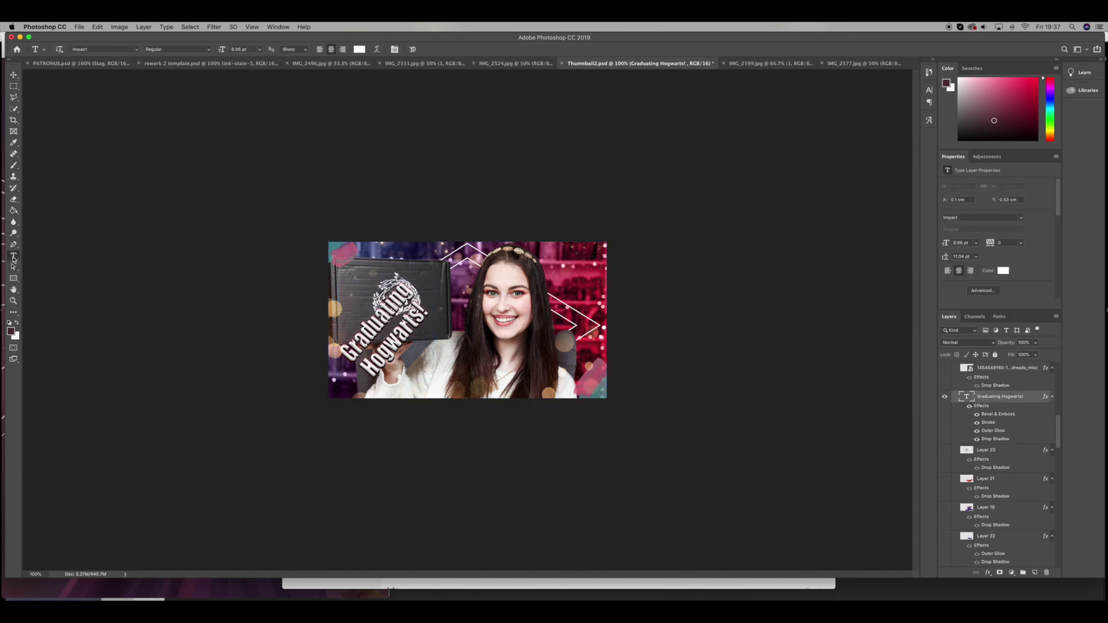
left_click(281, 329)
type("AUGUST!")
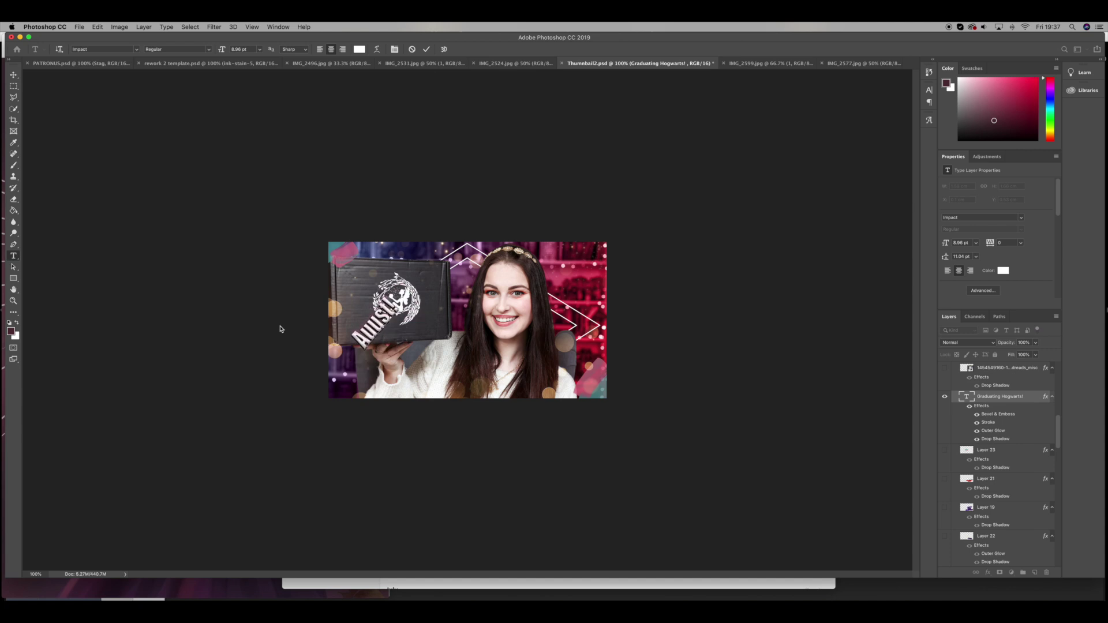
key("BackSpace")
key("BackSpace")
key("BackSpace")
key("BackSpace")
key("BackSpace")
key("BackSpace")
key("BackSpace")
type("August!!")
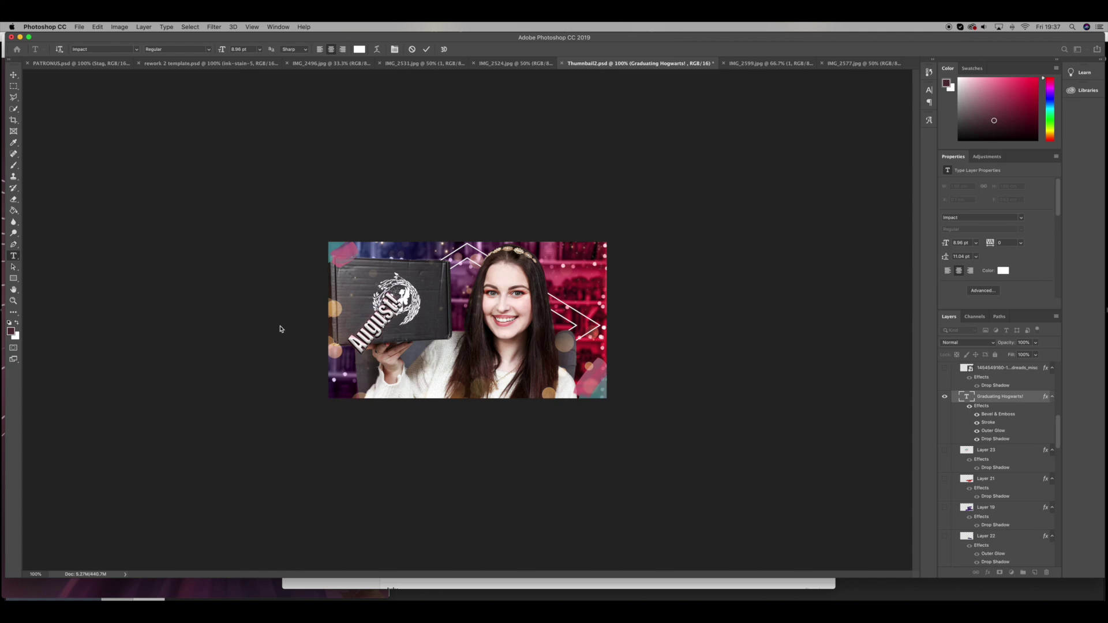
key("BackSpace")
key("Return")
type("19!")
key("BackSpace")
left_click(427, 51)
key("v")
Rotate and reposition the August 19 title with Free Transform.
key("super+t")
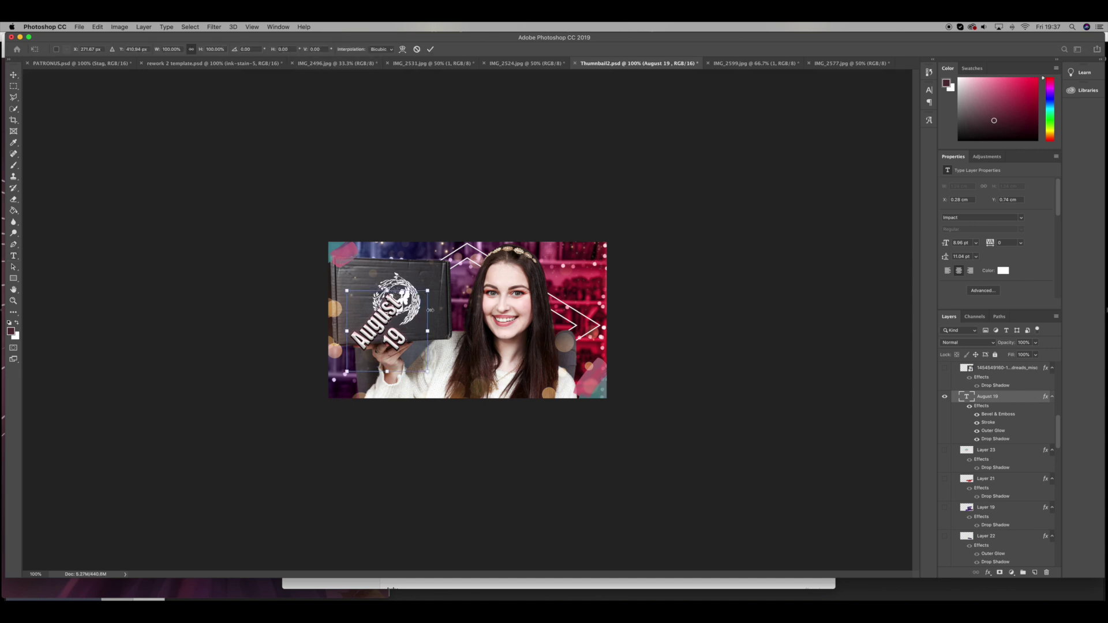
left_click_drag(439, 299, 467, 330)
left_click_drag(394, 293, 447, 339)
left_click(14, 260)
Delete the '19' line and move the tilted August title to the upper right.
left_click(444, 391)
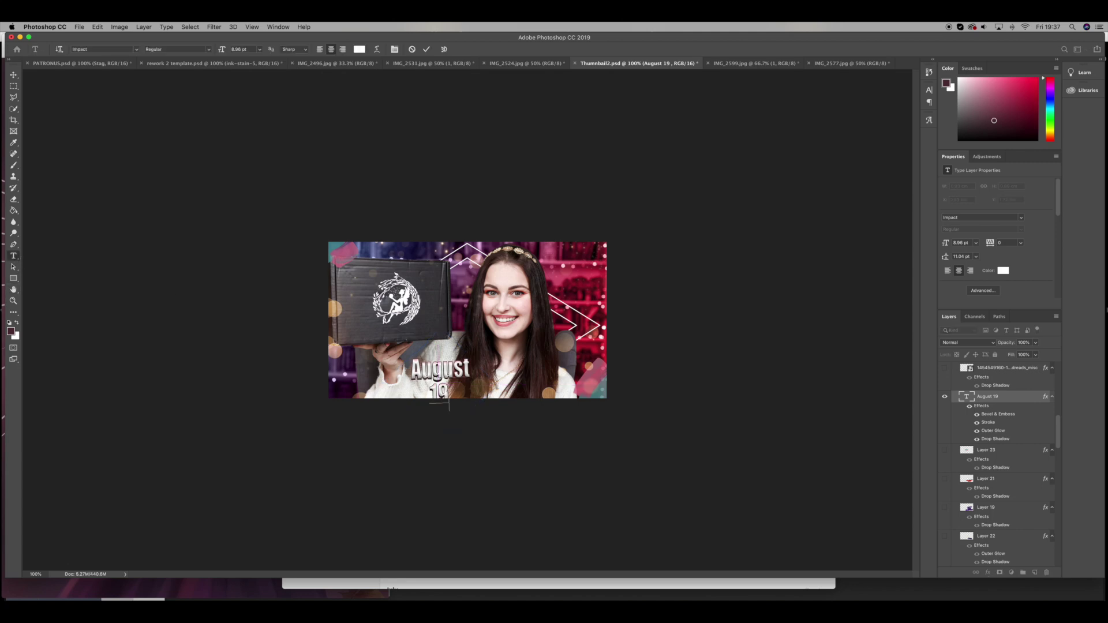
key("BackSpace")
key("BackSpace")
key("BackSpace")
left_click(427, 49)
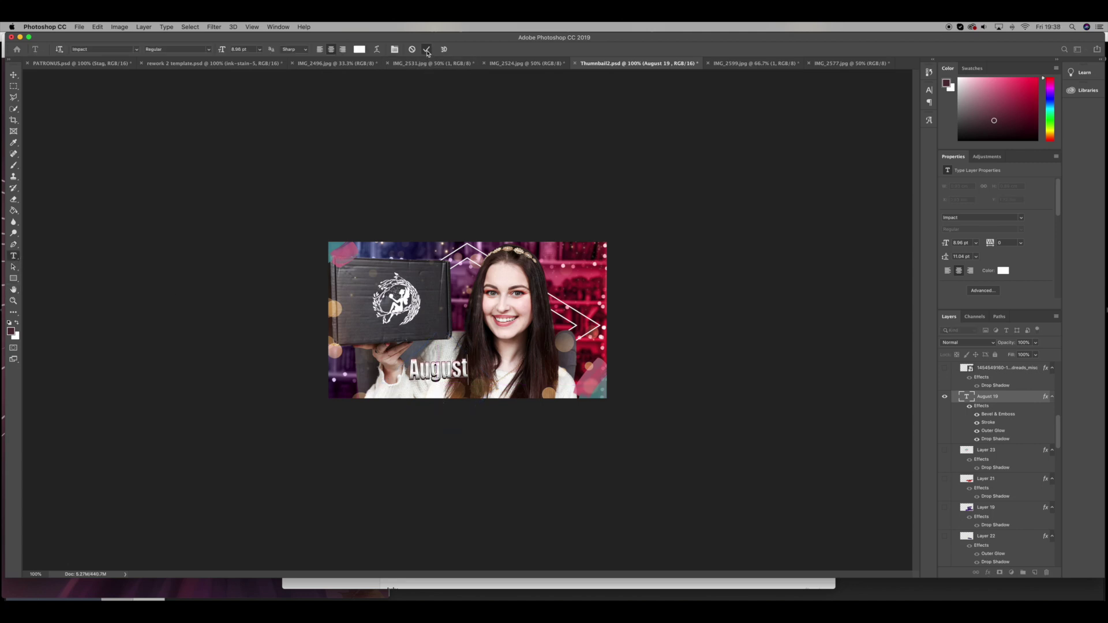
left_click(13, 76)
left_click_drag(470, 357, 579, 264)
key("Return")
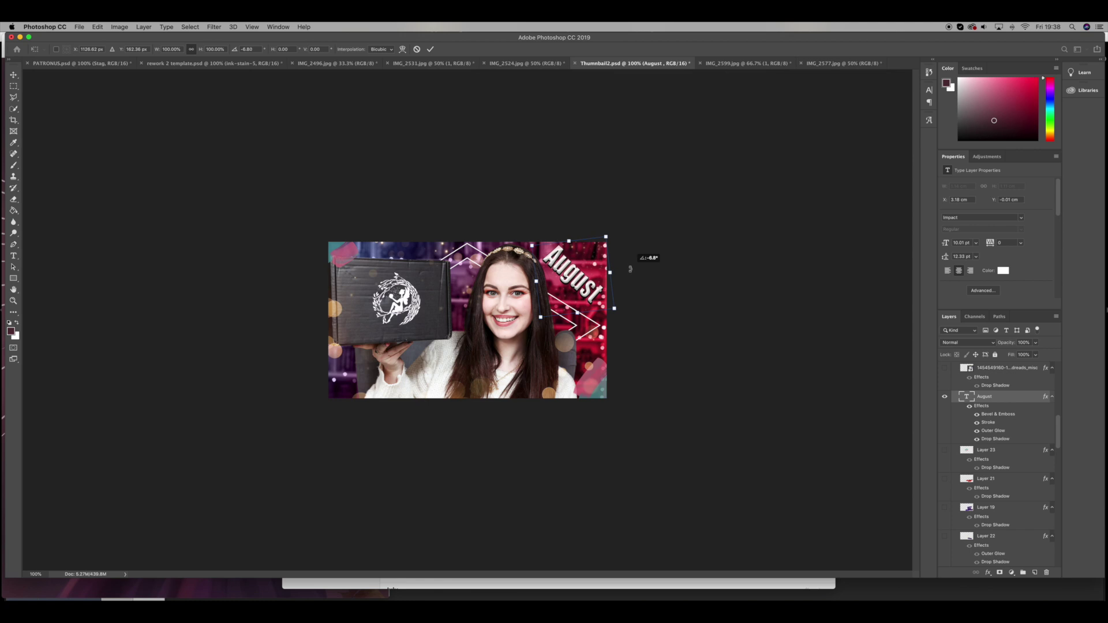
Change the Bevel & Emboss highlight colour in the title's Layer Style.
double_click(1014, 398)
left_click(673, 191)
left_click(856, 296)
key("Return")
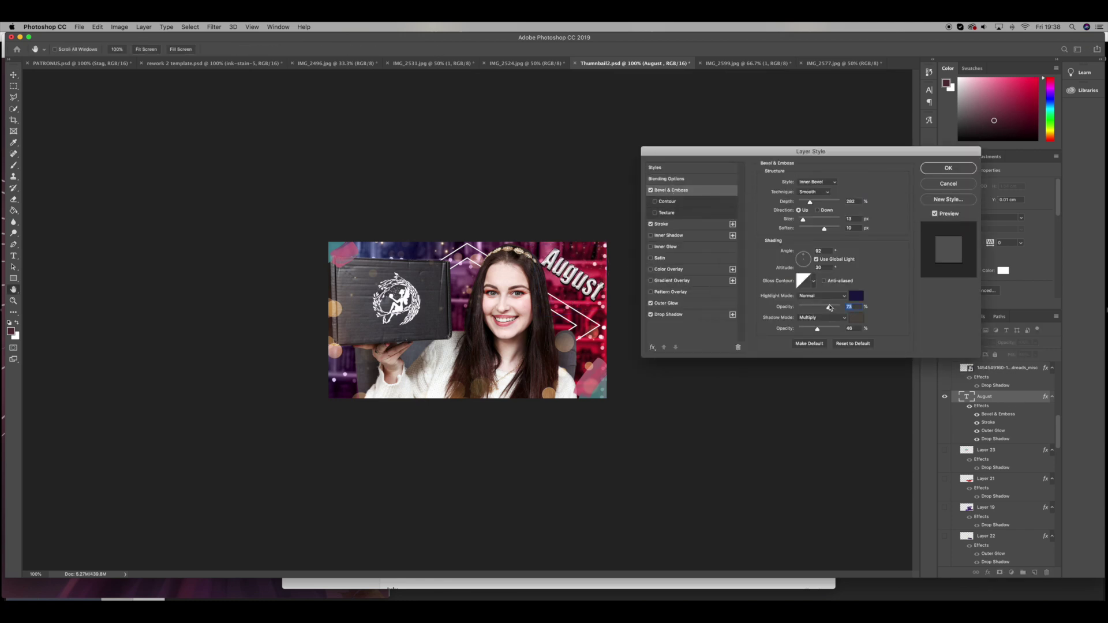
left_click(662, 314)
key("Return")
scroll(981, 462, "down", 10)
Compare the sparkle overlays and pink corner shapes, leaving the box sparkles and pink shapes hidden.
left_click(945, 474)
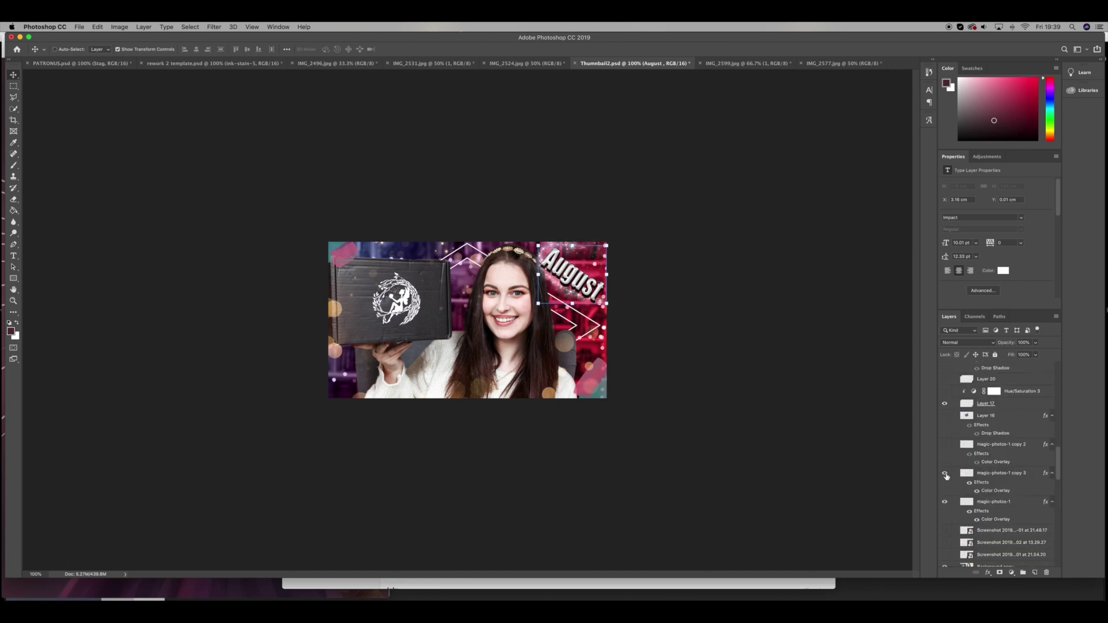
scroll(946, 477, "up", 2)
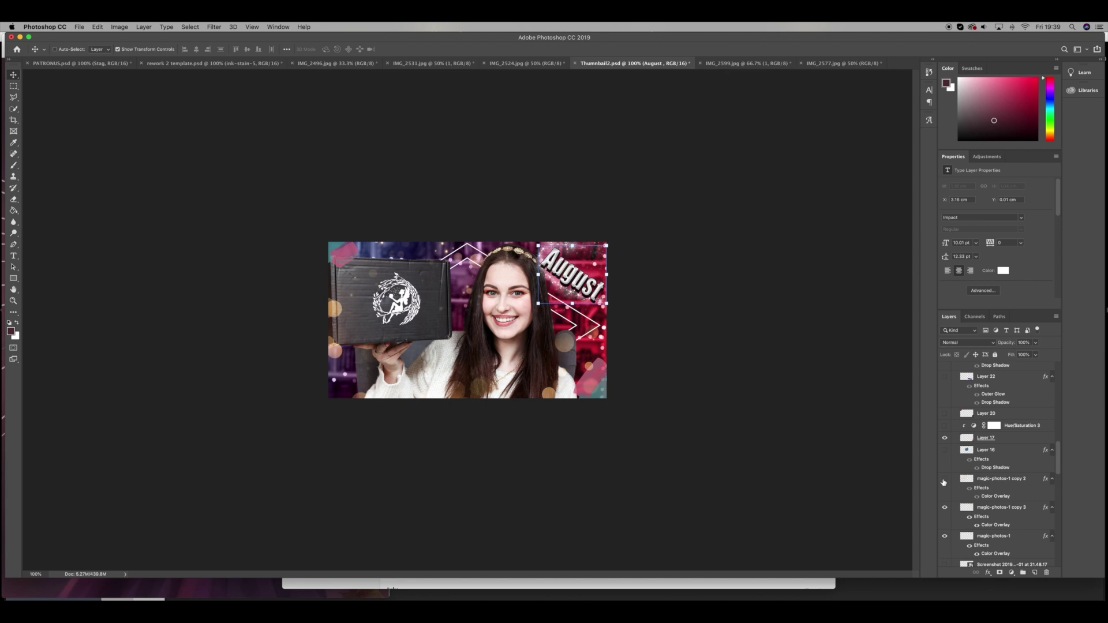
left_click(945, 480)
left_click(944, 481)
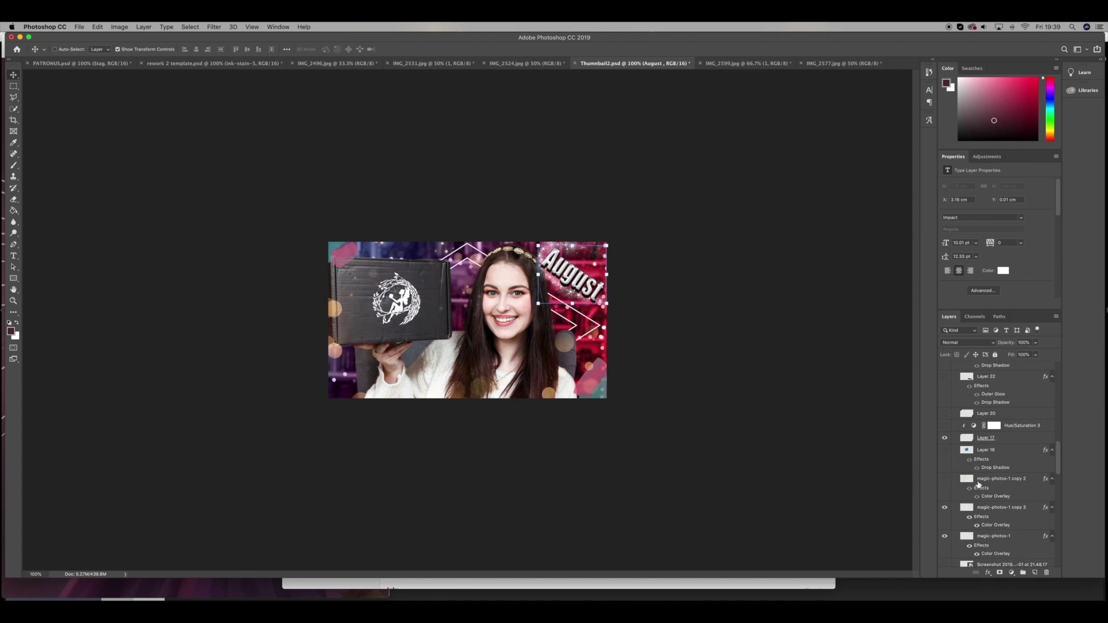
scroll(946, 473, "up", 1)
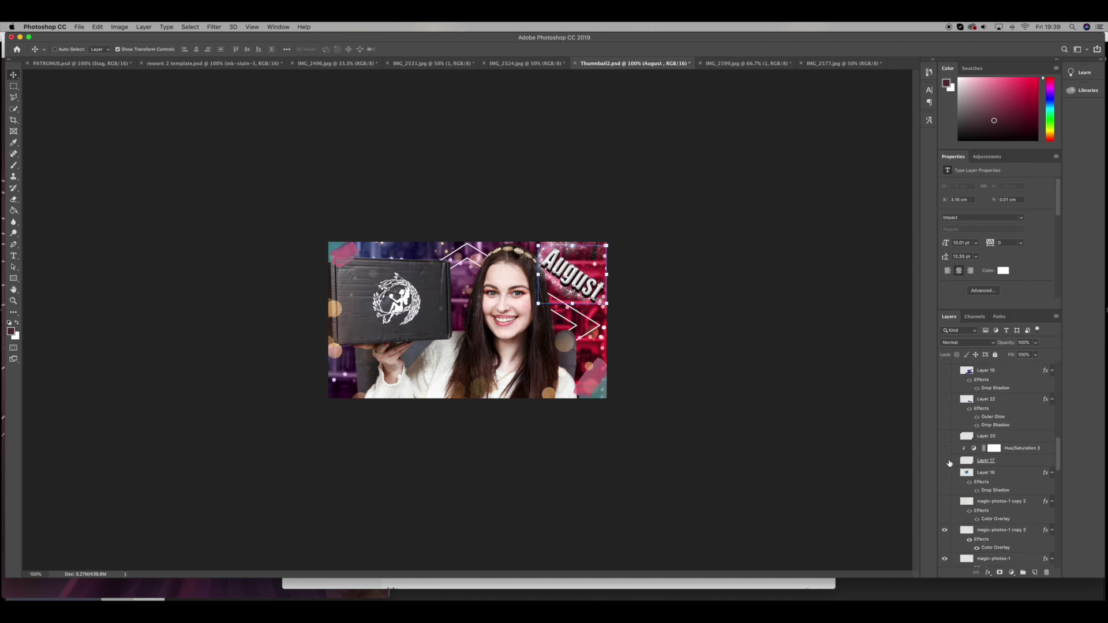
left_click(947, 462)
left_click(948, 461)
left_click(947, 462)
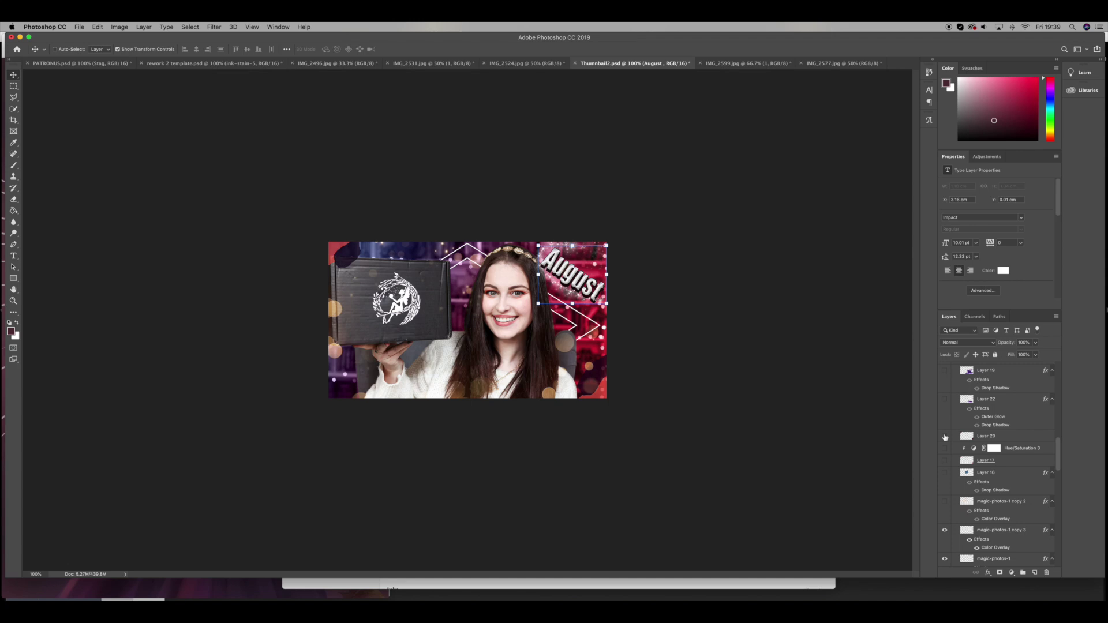
Hide Layer 20's dark corner shapes and keep the pink and teal corner shapes visible.
left_click(945, 437)
left_click(945, 473)
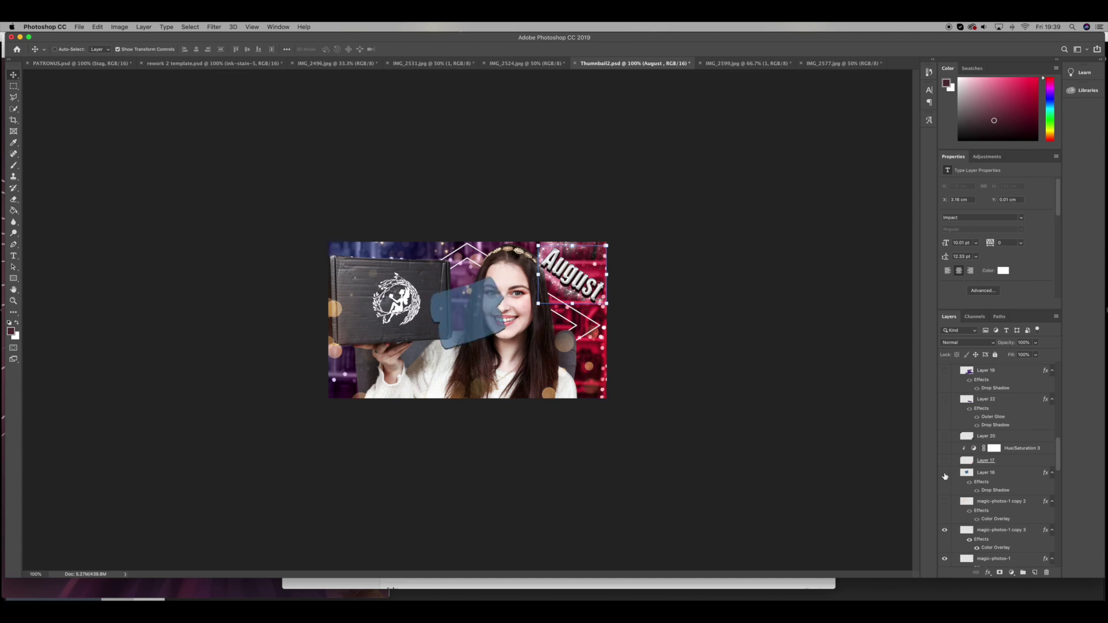
left_click(945, 474)
left_click(945, 502)
left_click(945, 504)
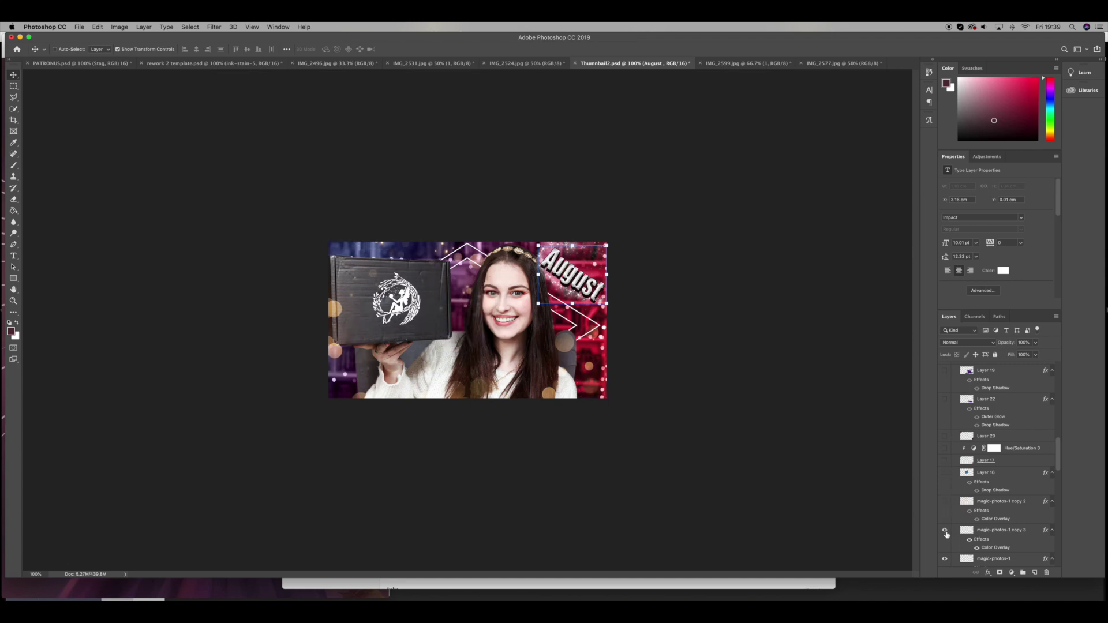
left_click(945, 461)
left_click(945, 462)
left_click(946, 462)
Compare the thumbnail with and without the bokeh overlay layer 1 (1), leaving it visible.
scroll(950, 479, "up", 8)
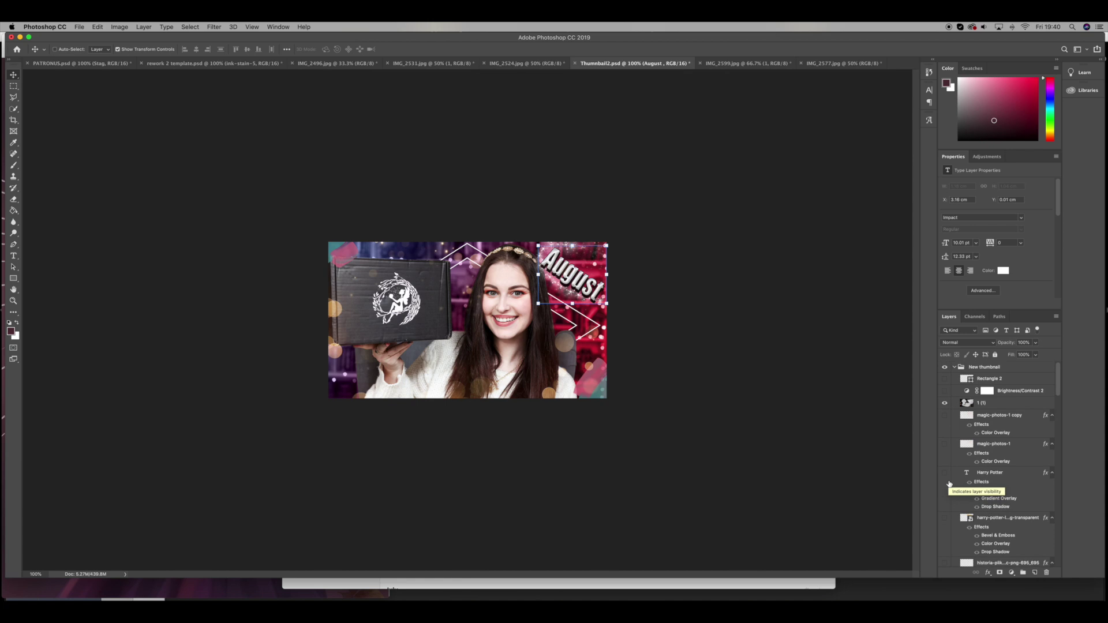
left_click(997, 406)
left_click(945, 404)
left_click(945, 404)
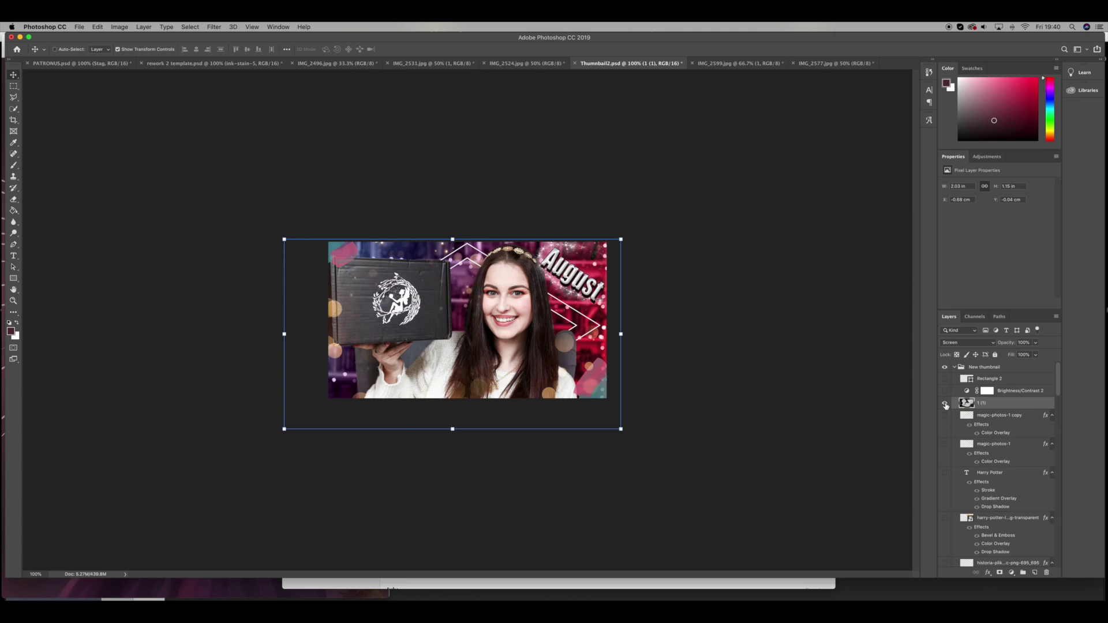
scroll(955, 439, "down", 2)
scroll(950, 412, "up", 2)
left_click(945, 404)
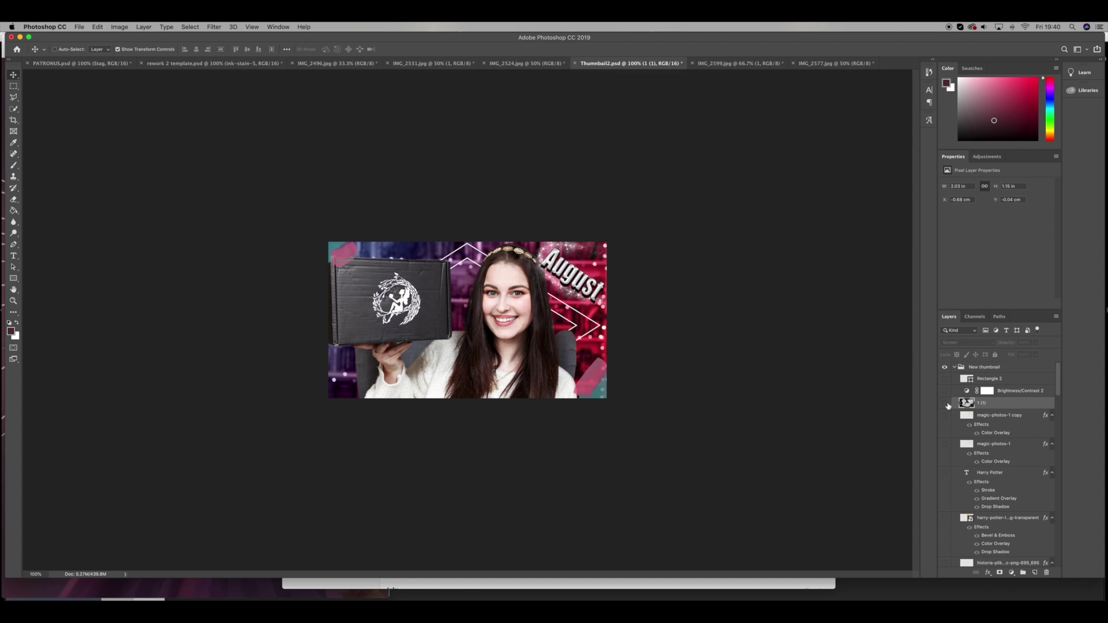
left_click(946, 405)
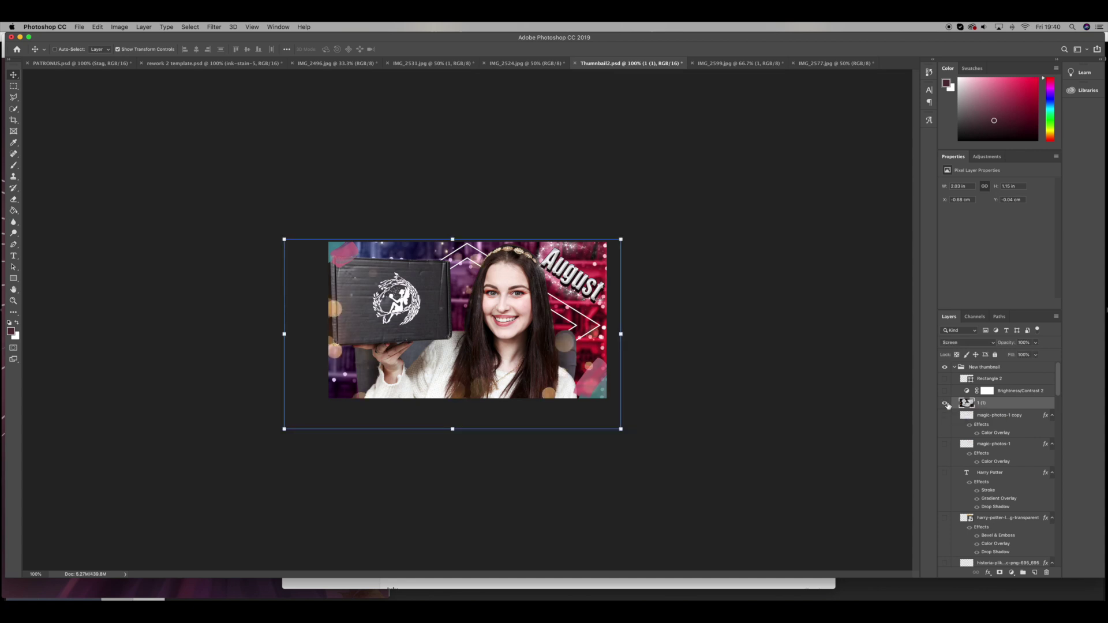
Hide the sparkle layer near the title and the August title, then select the Background copy layer.
scroll(958, 415, "down", 3)
scroll(961, 427, "down", 6)
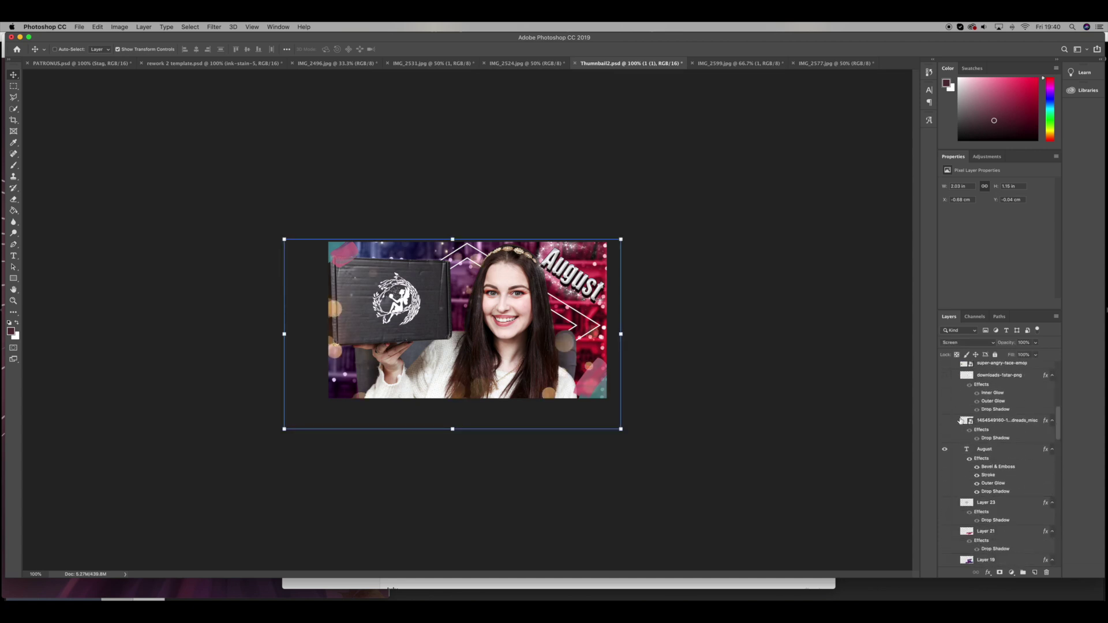
scroll(960, 456, "down", 3)
scroll(949, 473, "down", 2)
left_click(947, 488)
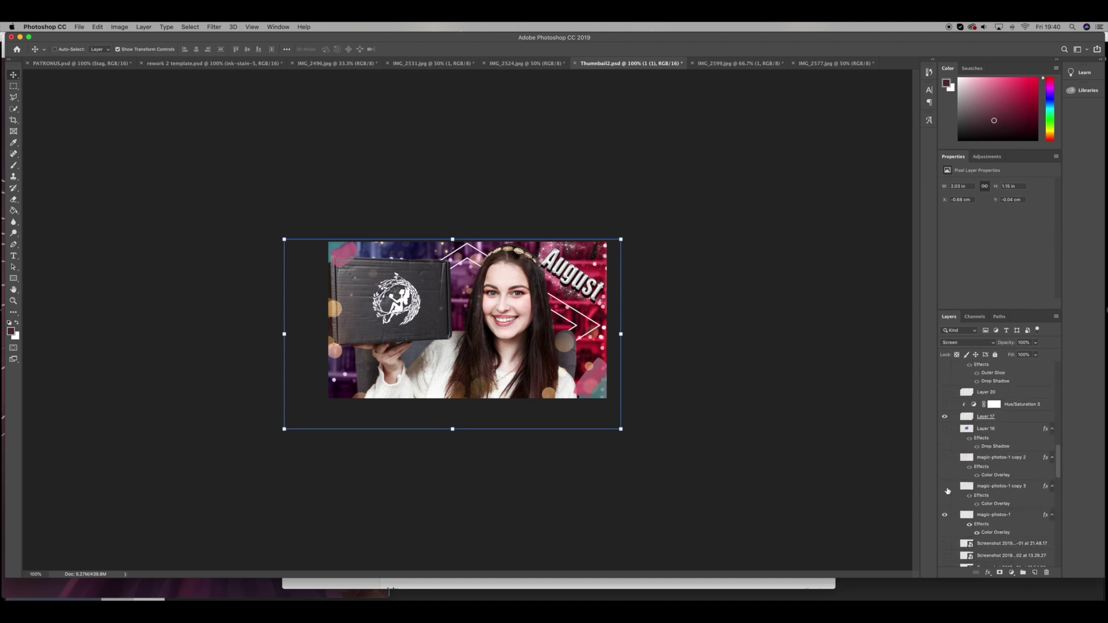
scroll(948, 523, "down", 3)
scroll(951, 523, "up", 5)
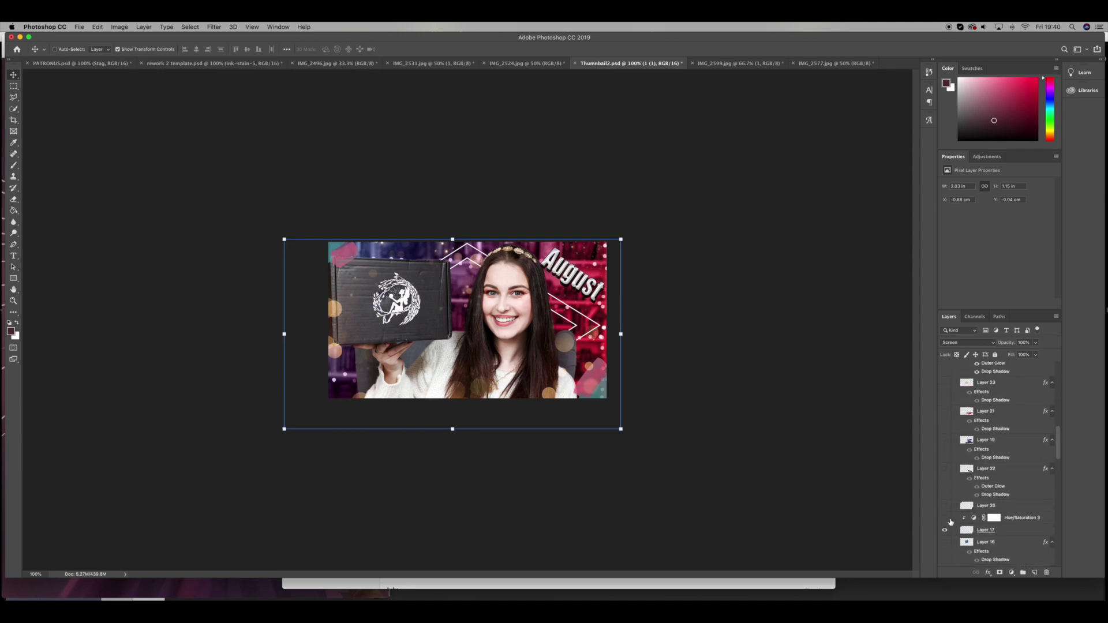
left_click(943, 531)
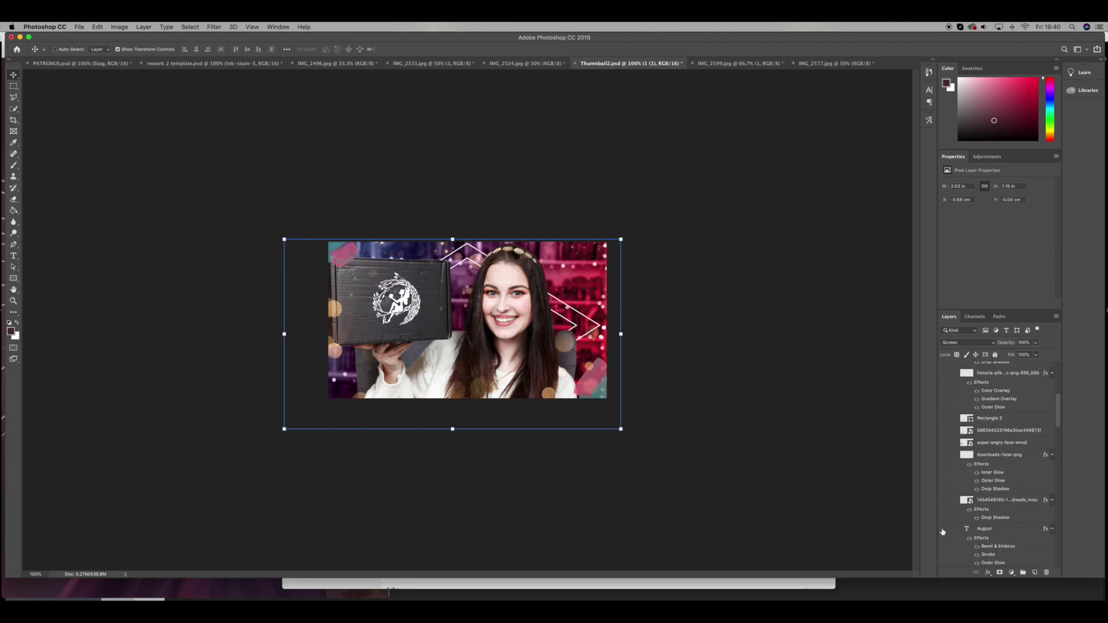
scroll(946, 500, "down", 2)
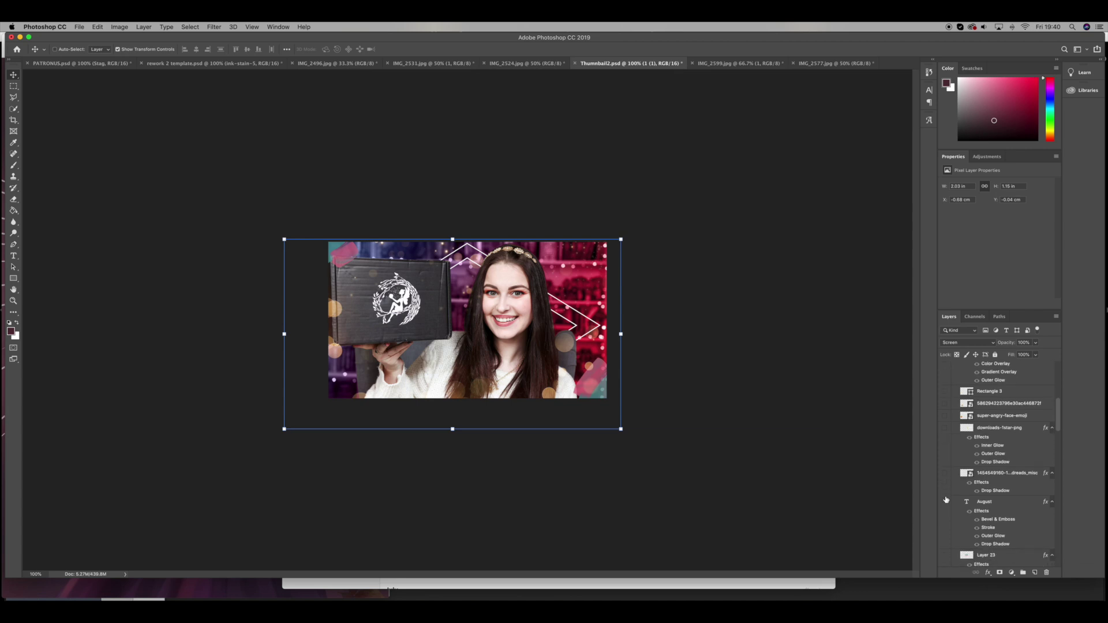
scroll(946, 500, "down", 2)
scroll(991, 475, "down", 10)
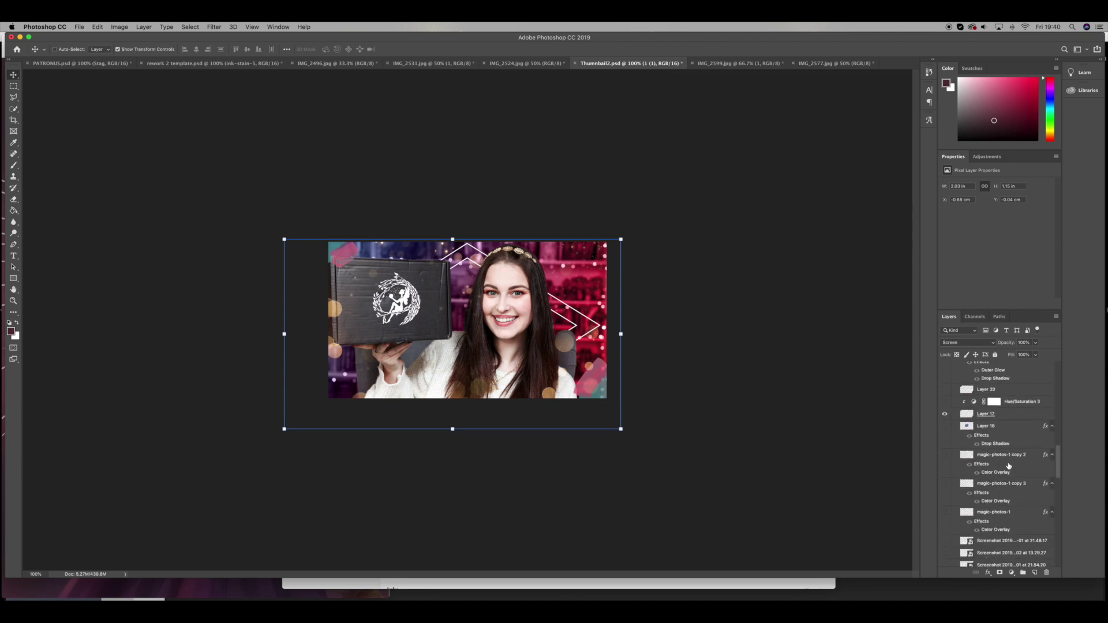
left_click(1005, 424)
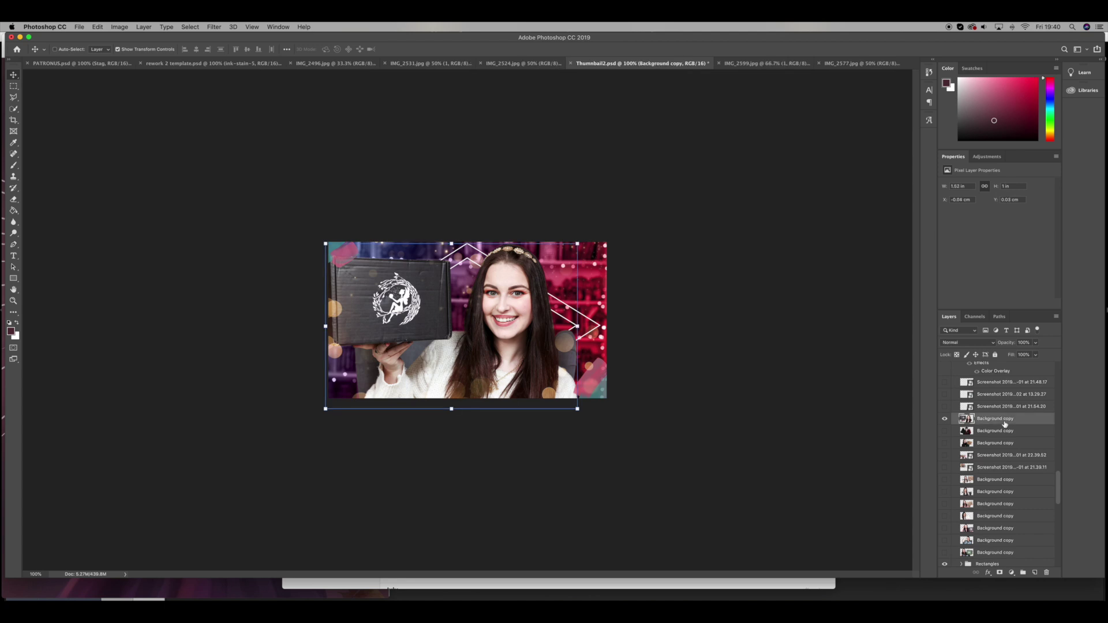
scroll(984, 459, "down", 5)
Save a JPEG copy named 'Fairyloot august 2019' at Quality 12 (Maximum).
key("super+z")
left_click(97, 26)
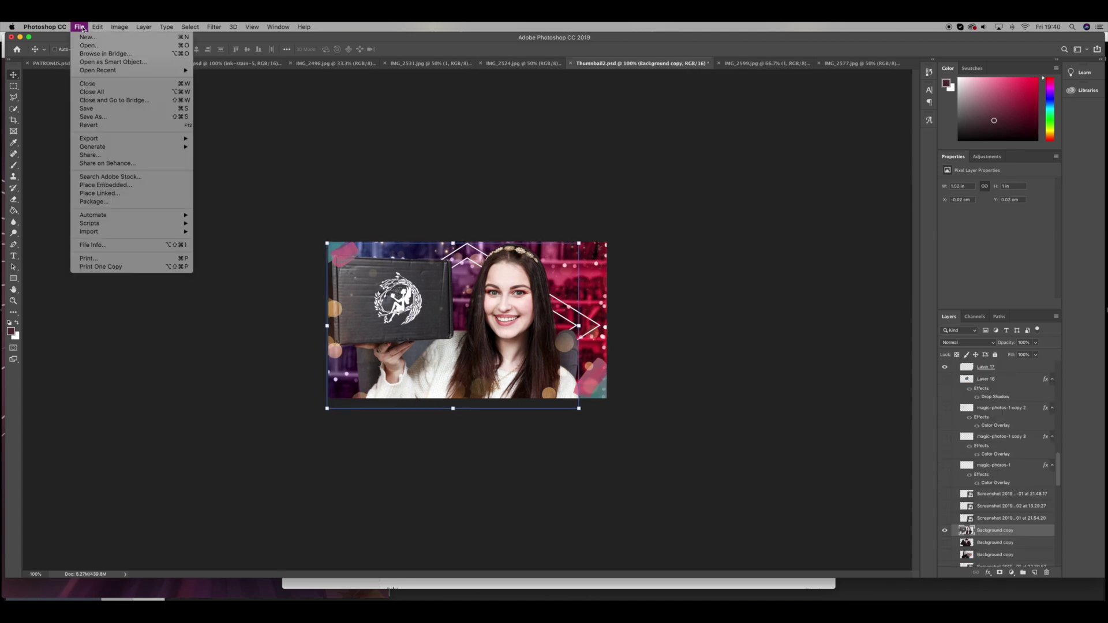
left_click(110, 114)
key("super+shift+s")
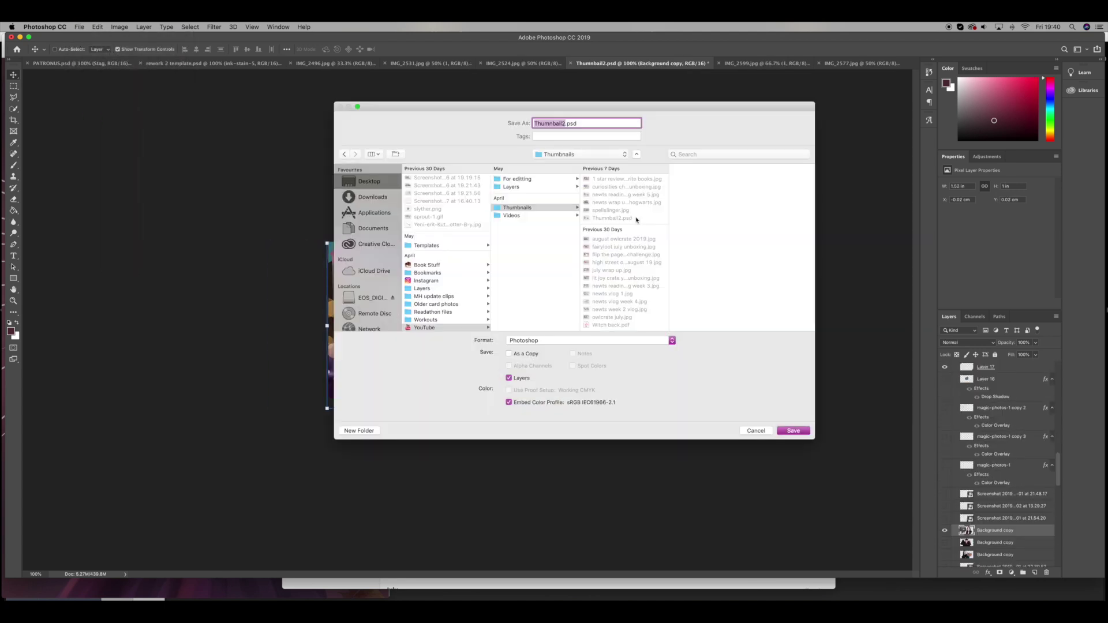
left_click(577, 343)
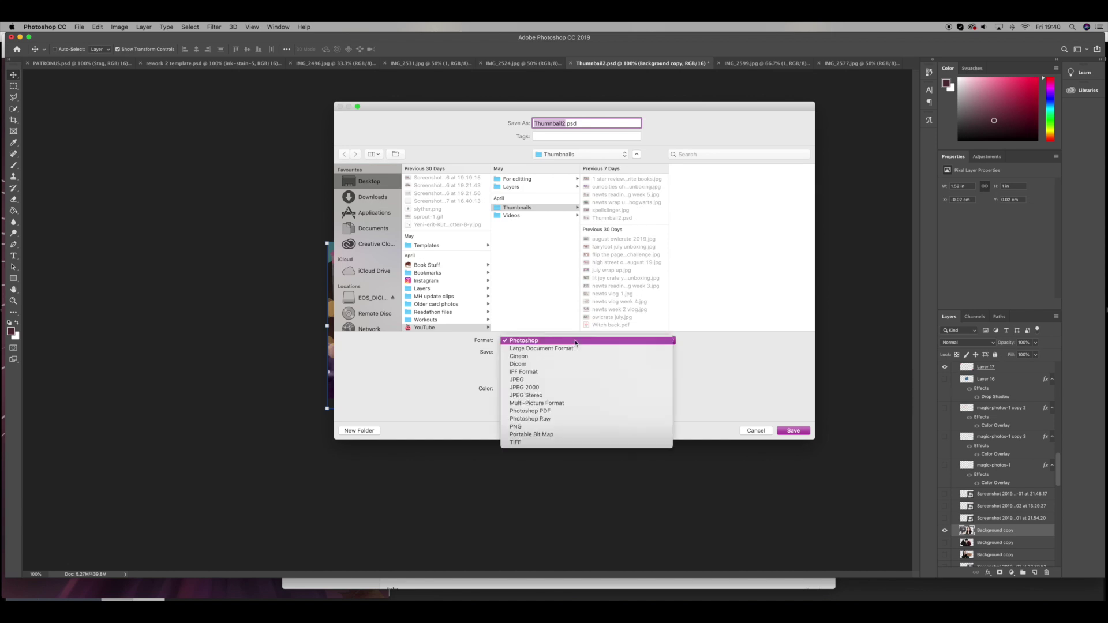
left_click(528, 381)
type("Fairyloot august 2019.jpg")
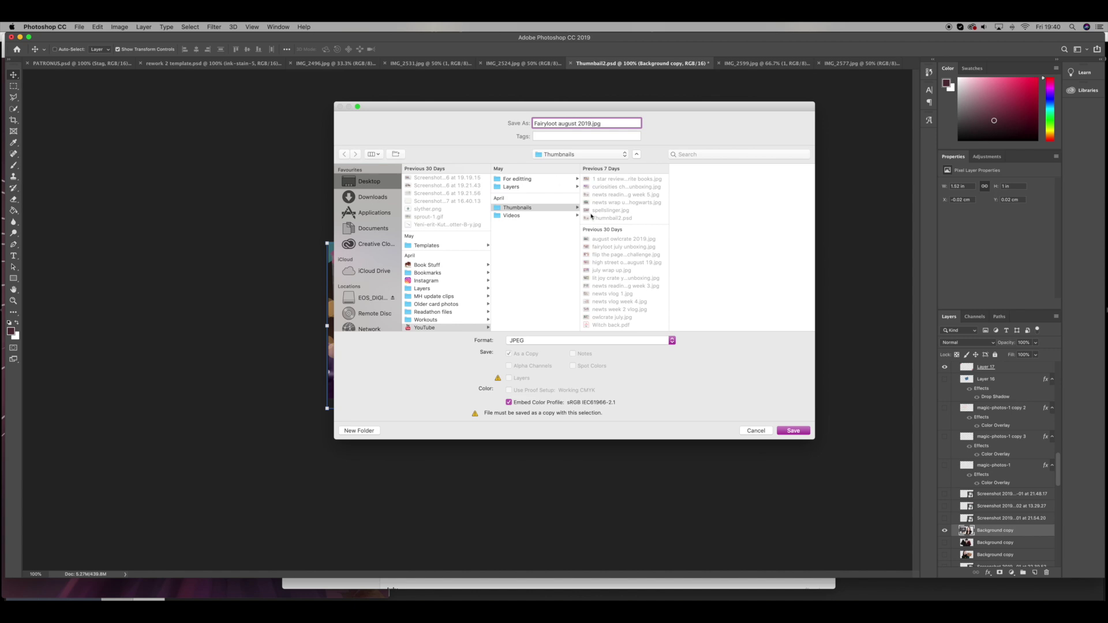
left_click(786, 430)
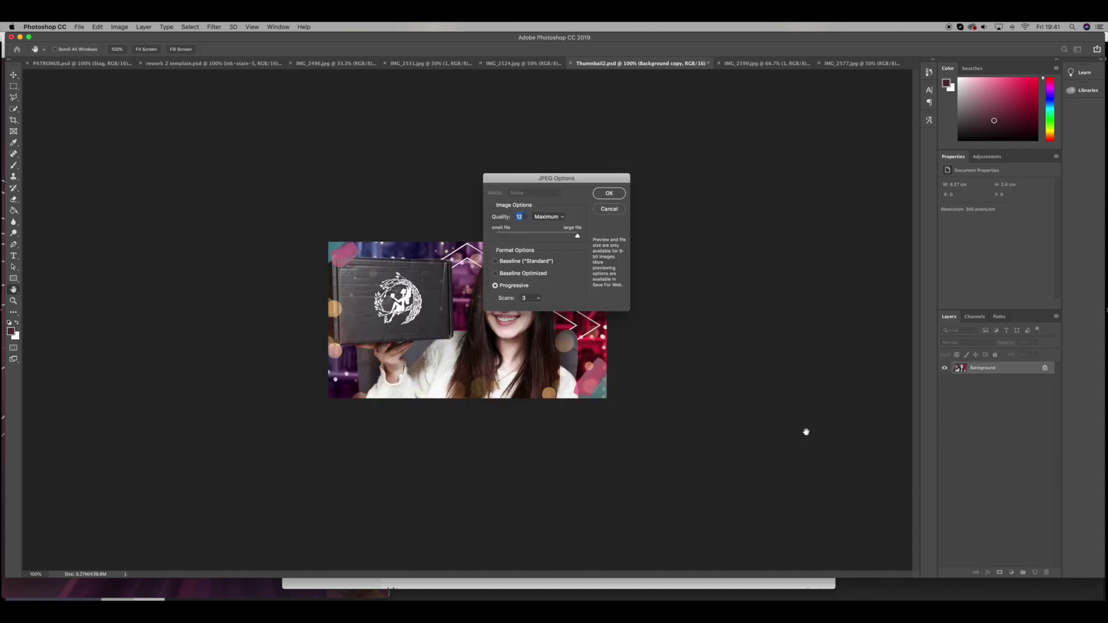
left_click(609, 194)
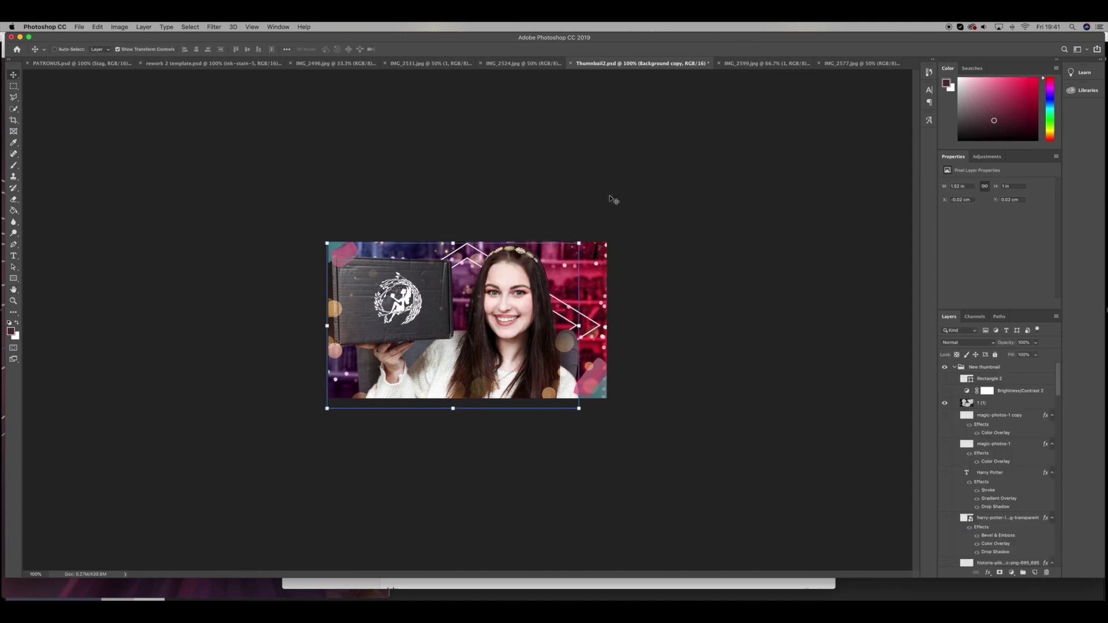
Run a Layer menu command, then shrink the original IMG_2577.jpg Preview window.
left_click(143, 27)
left_click(136, 97)
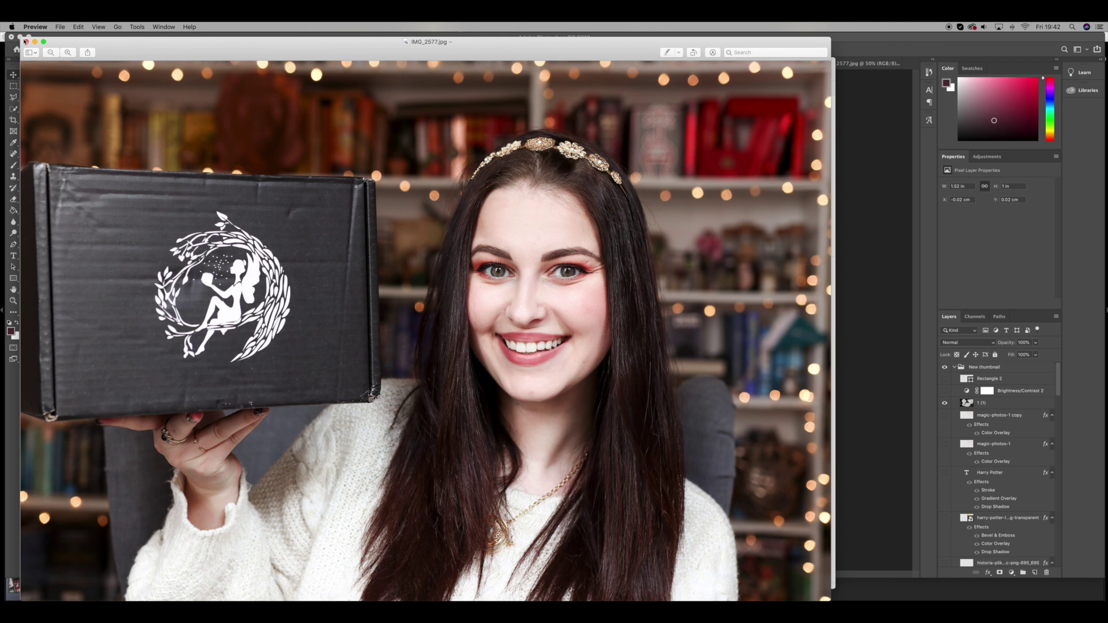
left_click(26, 41)
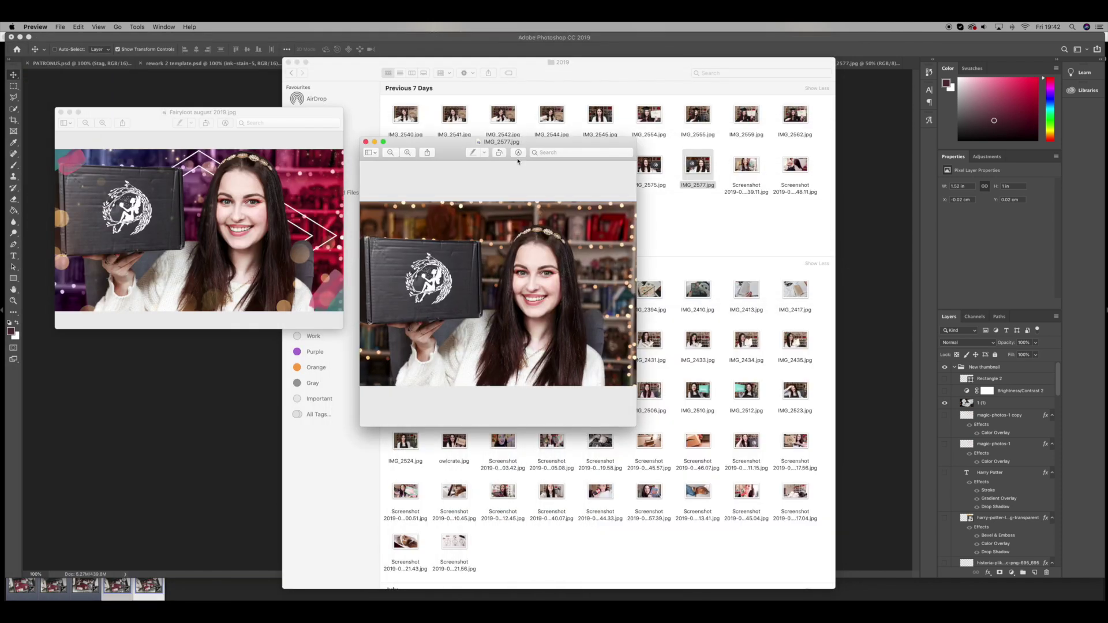
Place the IMG_2577.jpg window beside the finished thumbnail, then close both Preview windows.
left_click_drag(455, 144, 446, 86)
left_click_drag(626, 85, 568, 97)
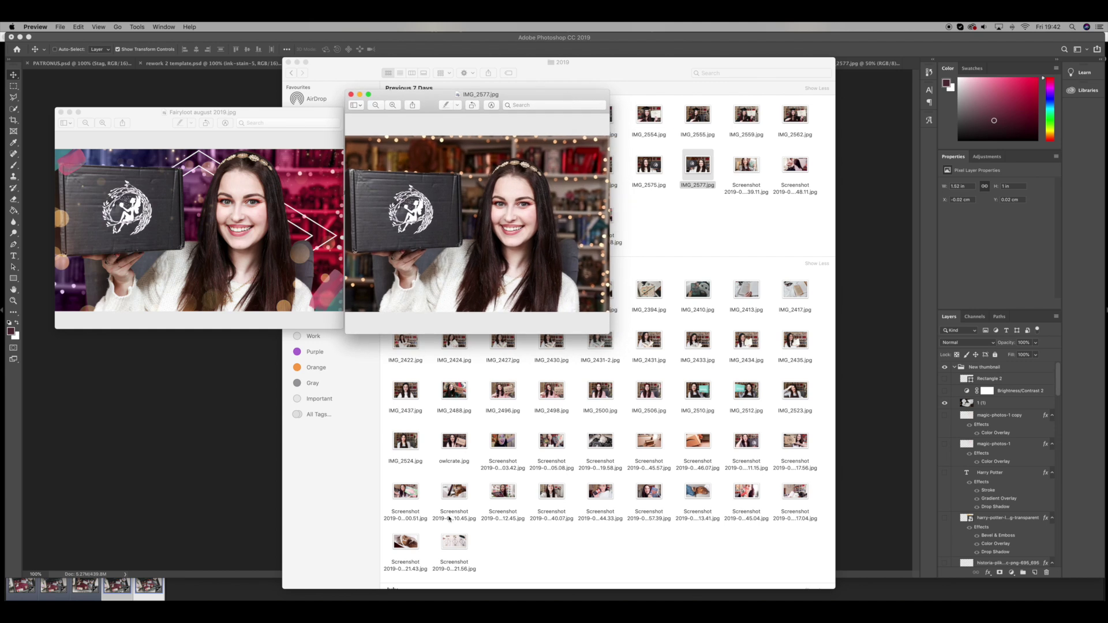
mouse_move(477, 598)
left_click(61, 112)
left_click(351, 95)
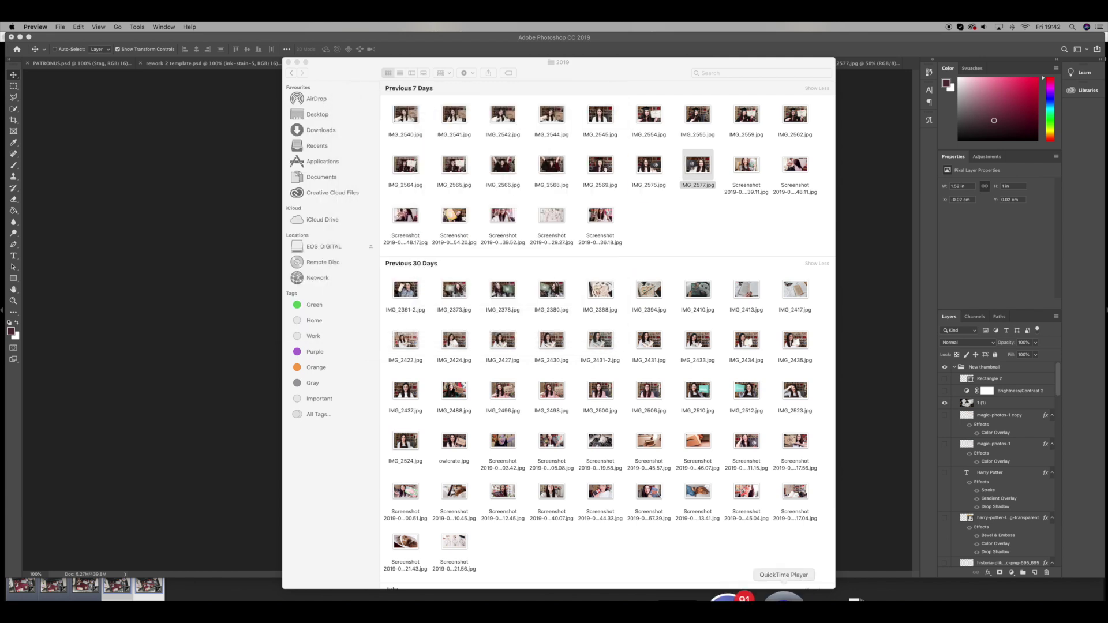